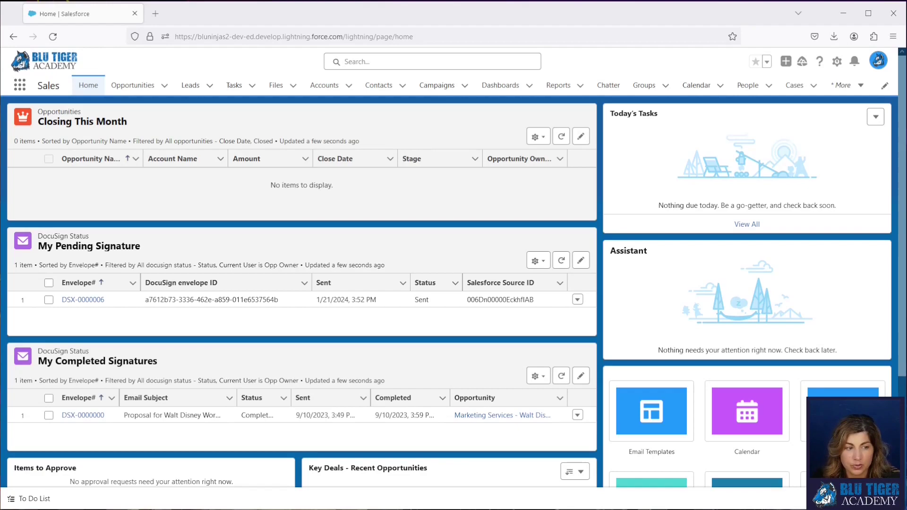
From Reports, create a new report on the HTML Email Status type found by searching 'html'
left_click(559, 85)
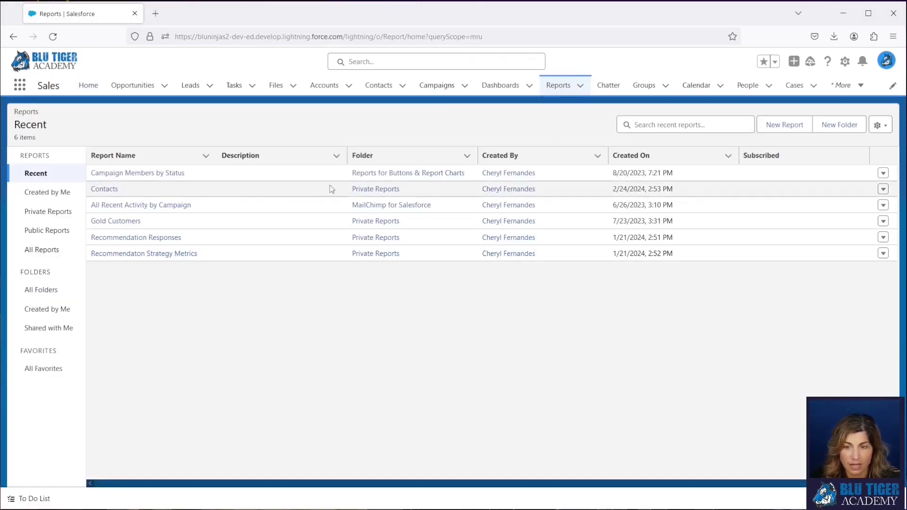
left_click(784, 125)
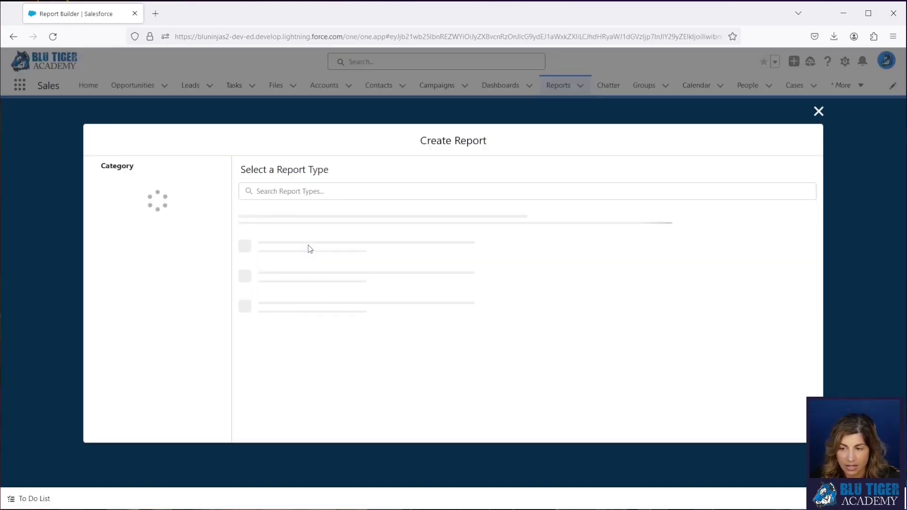
left_click(269, 191)
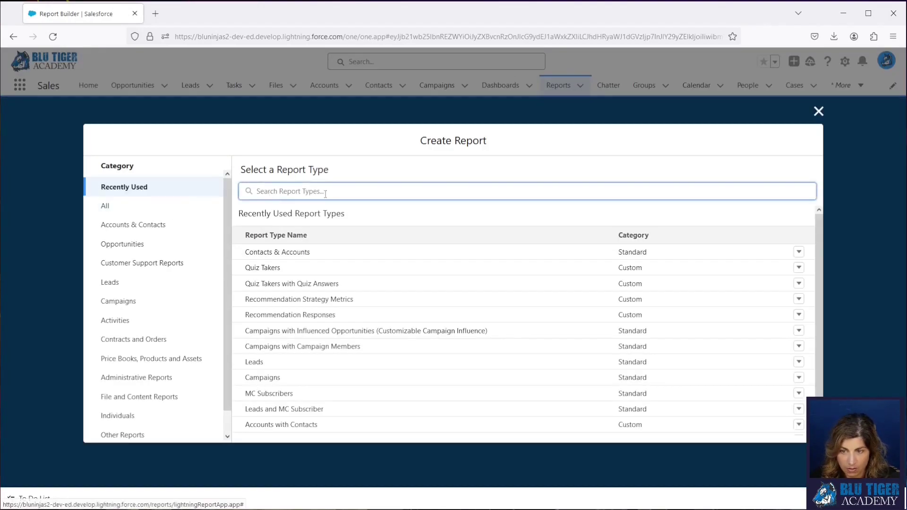
type("html")
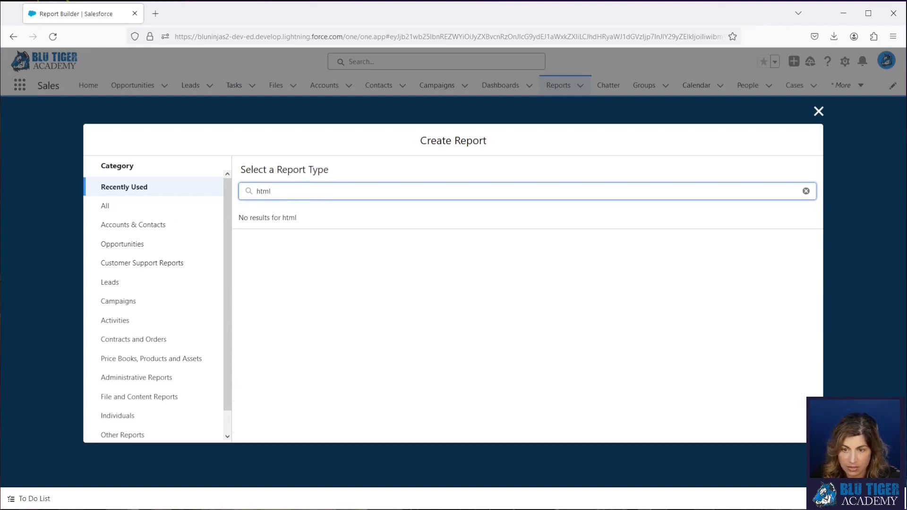
left_click(153, 211)
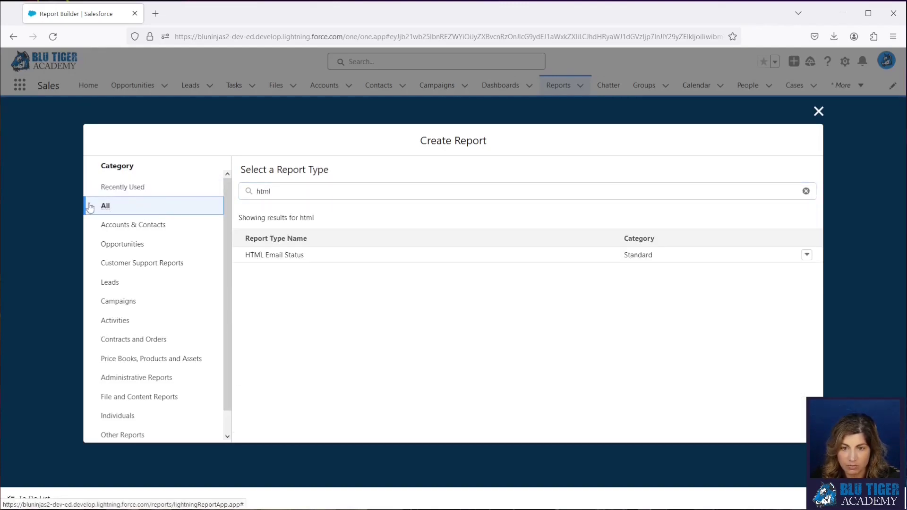
left_click(281, 256)
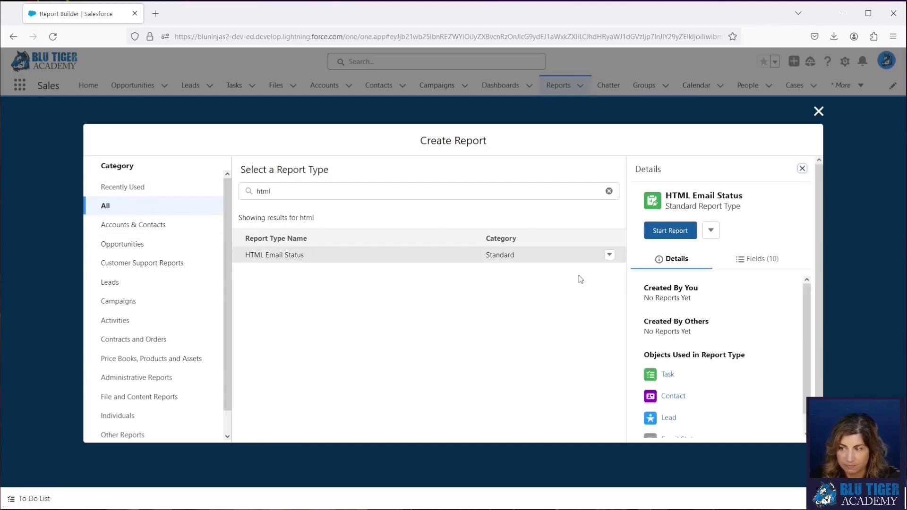
left_click(670, 231)
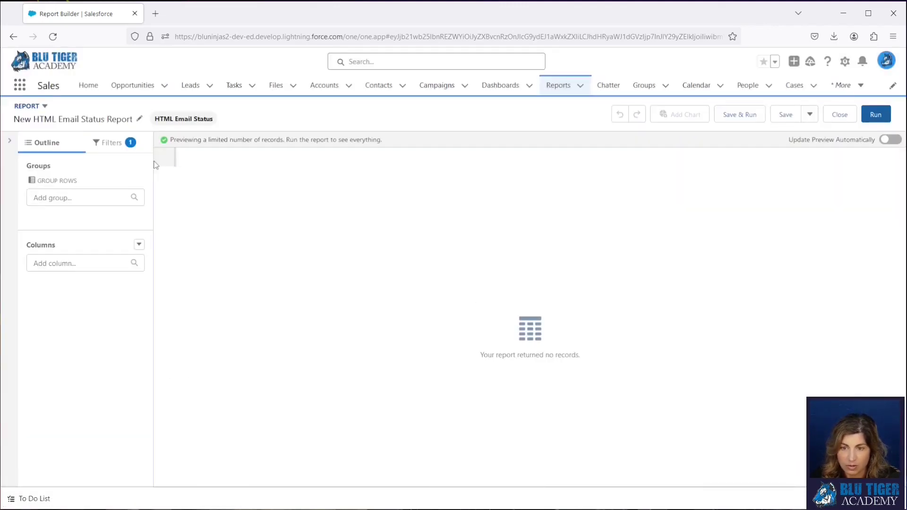
Set the Date Sent filter range to All Time
left_click(106, 143)
left_click(74, 219)
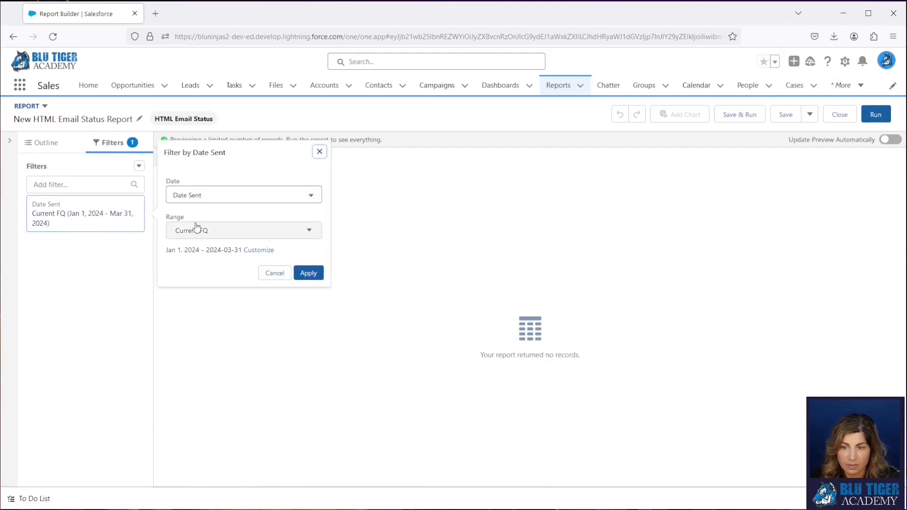
left_click(241, 231)
left_click(206, 251)
left_click(309, 273)
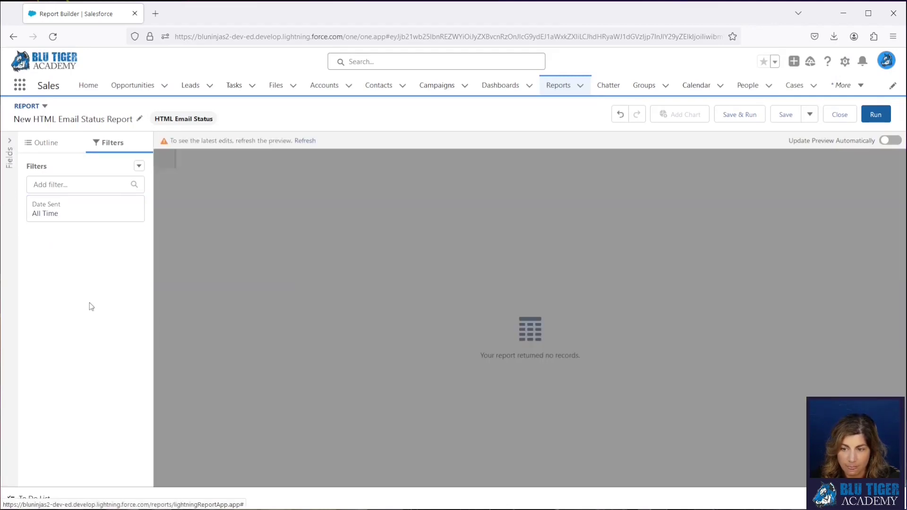
left_click(43, 142)
Add Name, Subject, Email Template Name and Date Sent columns
left_click(78, 263)
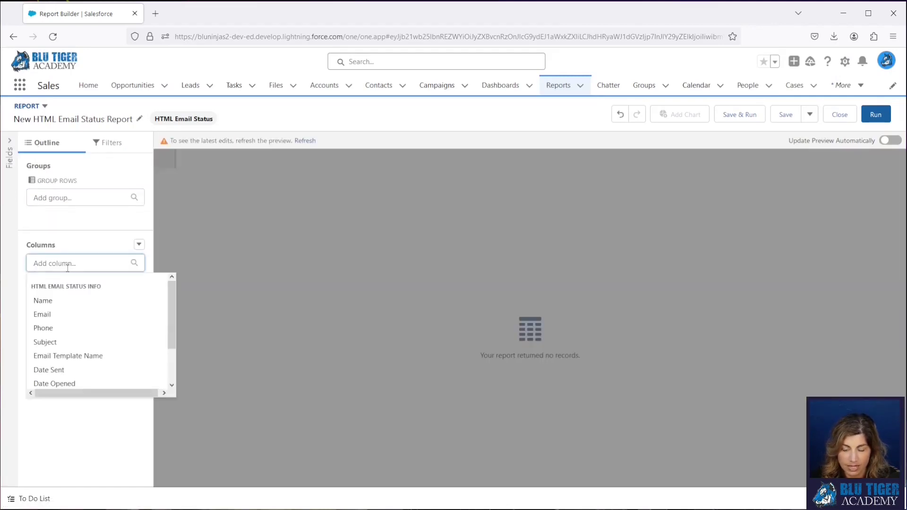
left_click(44, 301)
left_click(77, 263)
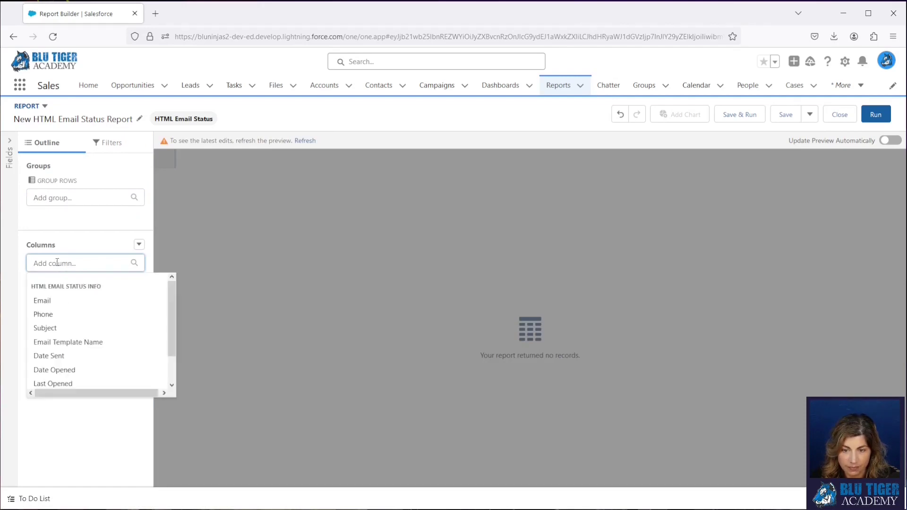
left_click(47, 328)
left_click(78, 263)
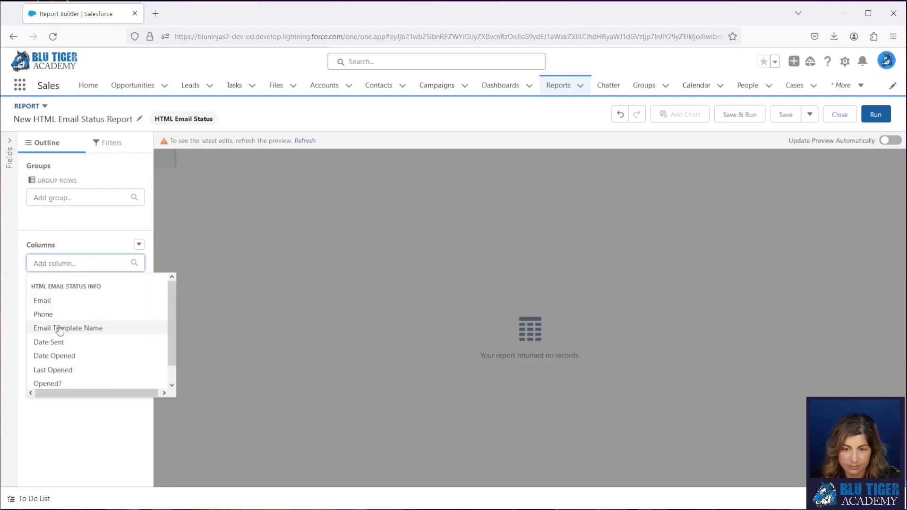
left_click(68, 328)
left_click(78, 263)
left_click(67, 354)
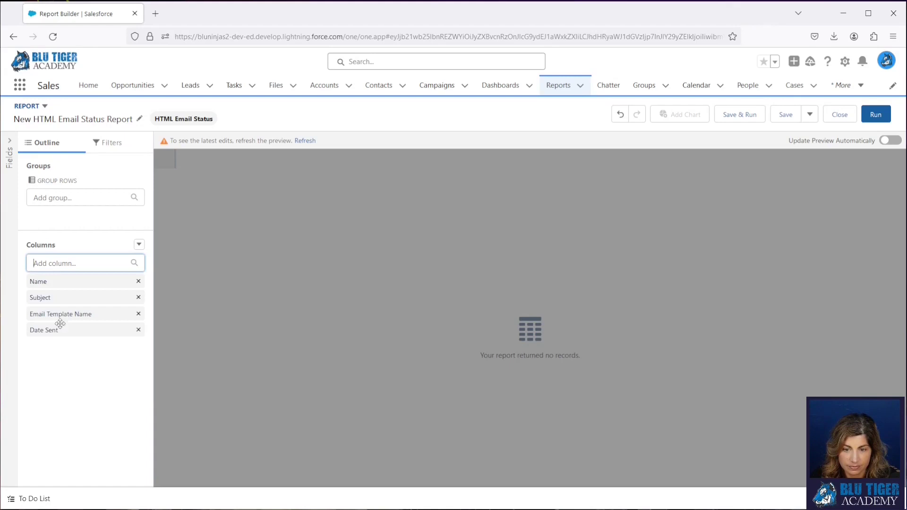
Add Date Opened, Last Opened, Opened? and # Times Opened columns
left_click(55, 263)
left_click(61, 325)
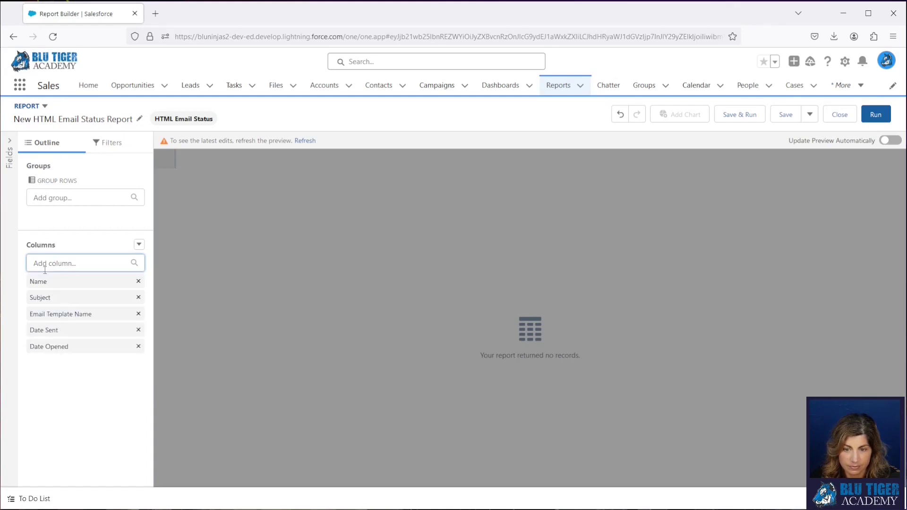
left_click(44, 266)
left_click(52, 328)
left_click(78, 262)
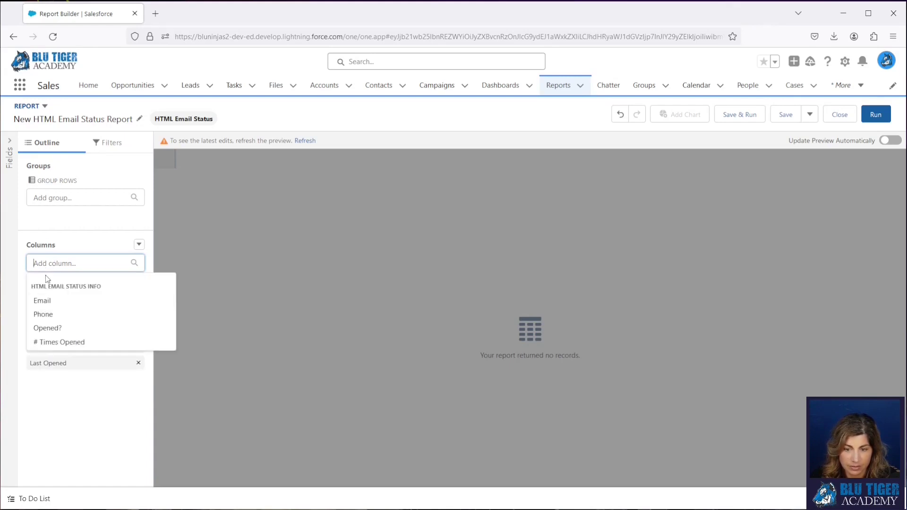
left_click(47, 328)
left_click(78, 263)
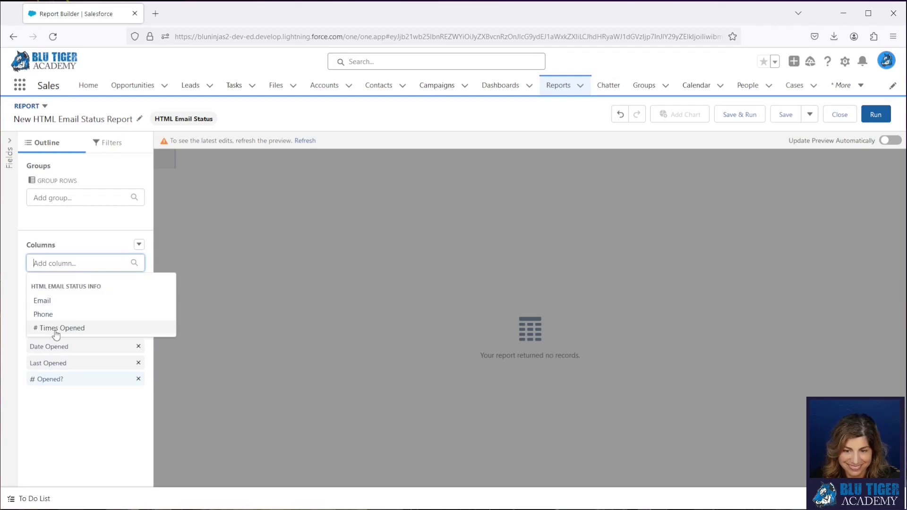
left_click(59, 328)
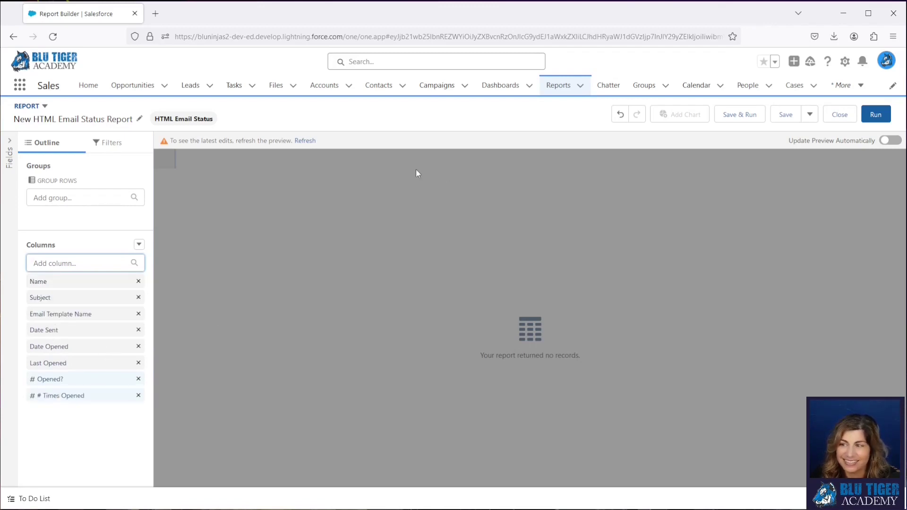
Save and run the HTML Email Status report under its default name
left_click(740, 114)
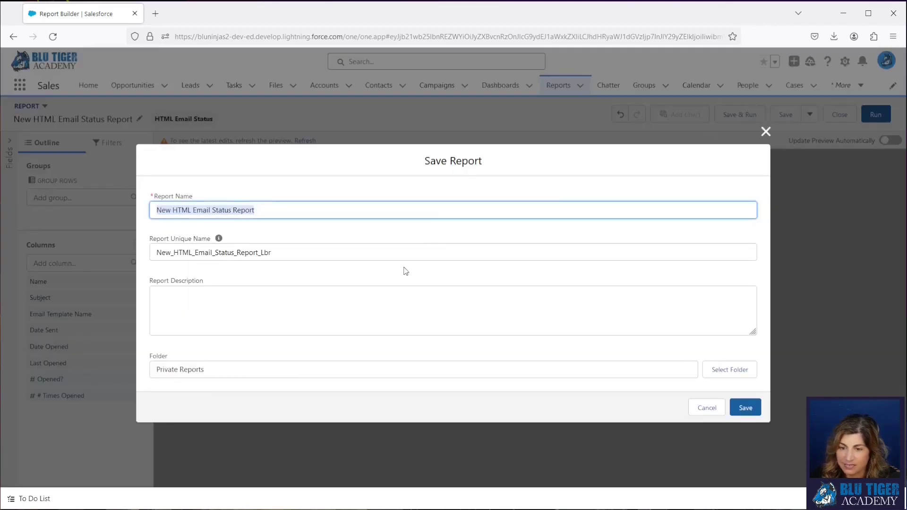
left_click(745, 408)
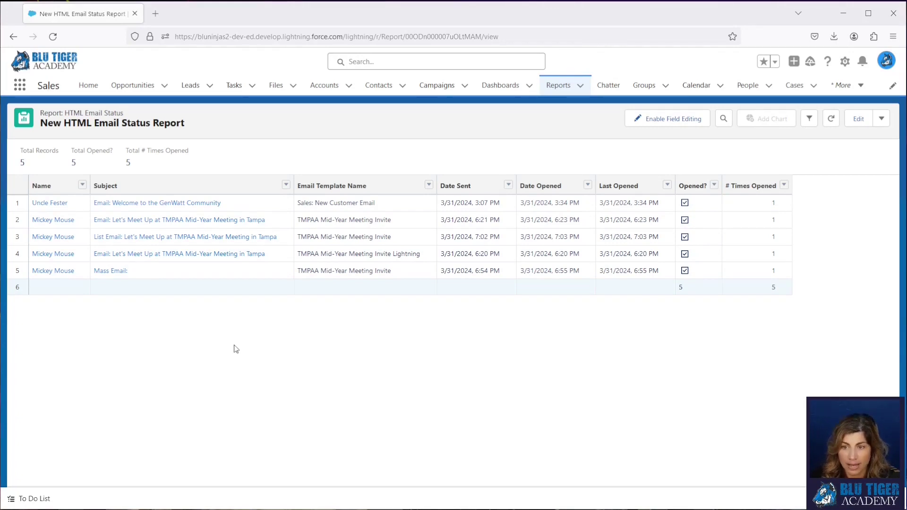
Create a new report on the Activities with Contacts type found by searching 'activities'
left_click(558, 85)
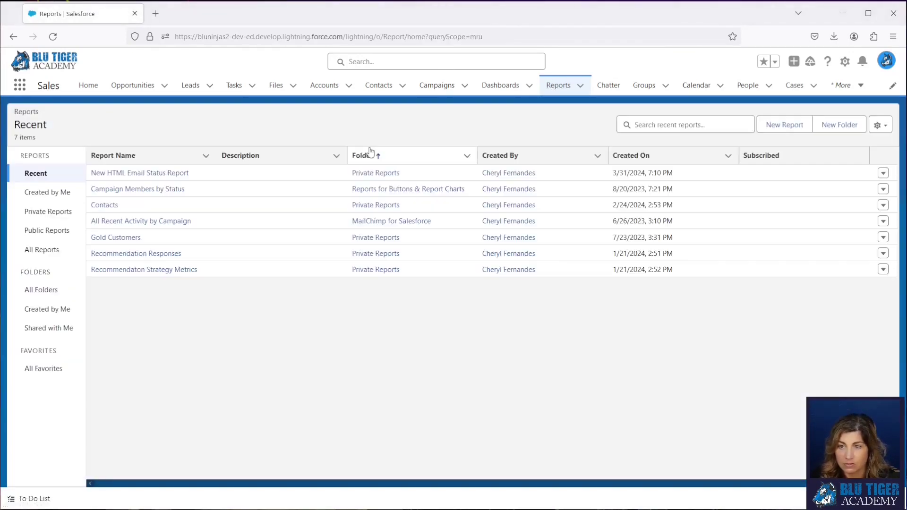
left_click(784, 125)
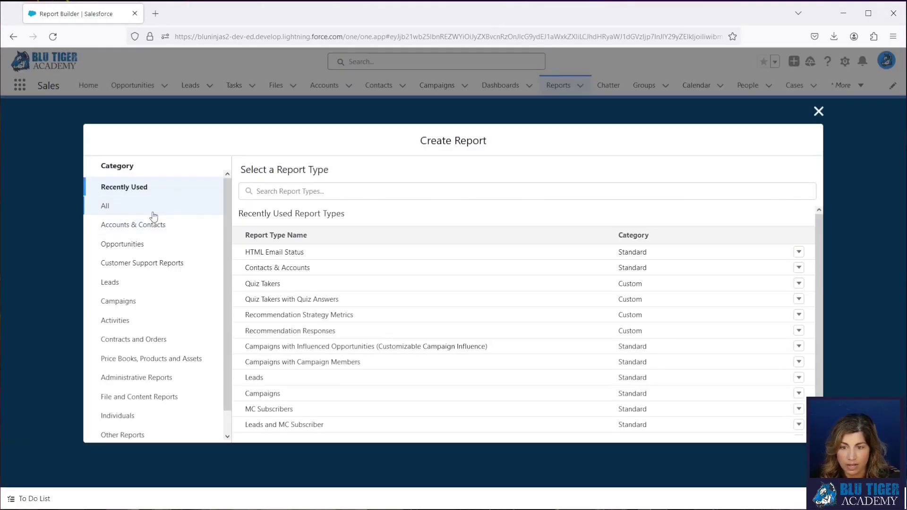
left_click(152, 208)
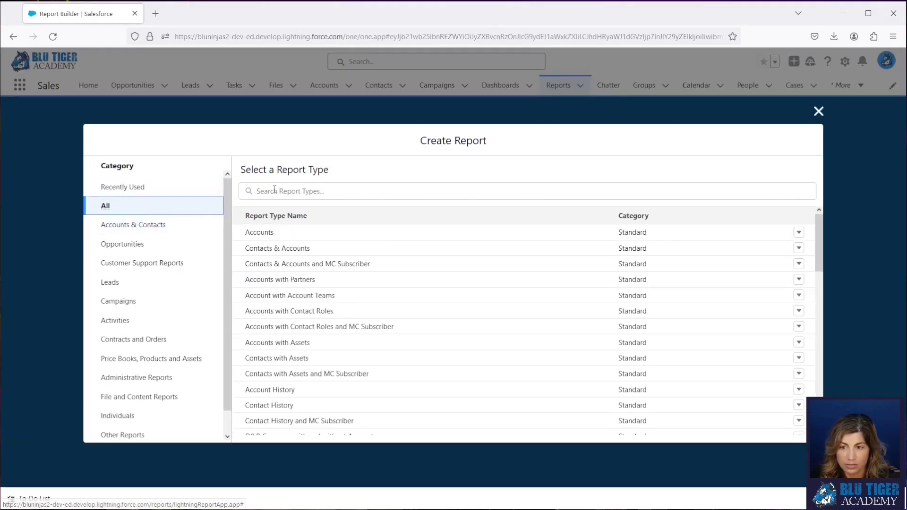
left_click(275, 191)
type("activities")
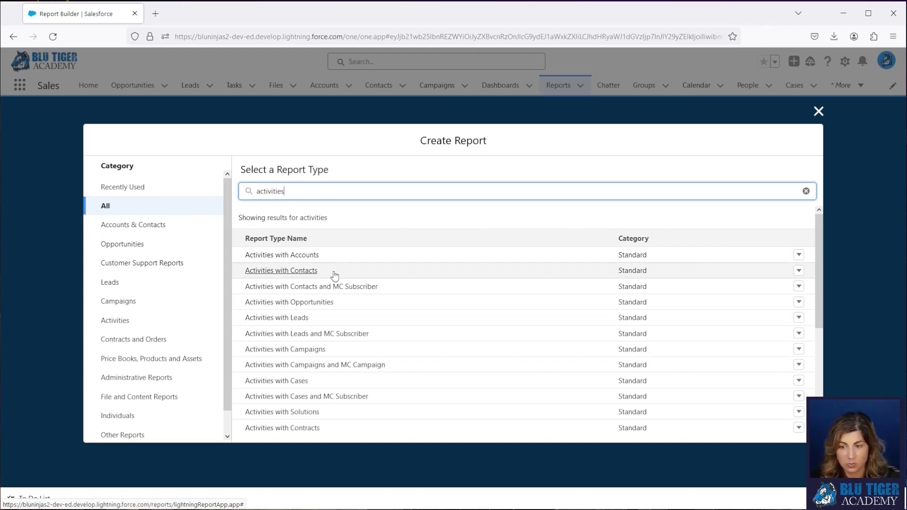
left_click(281, 270)
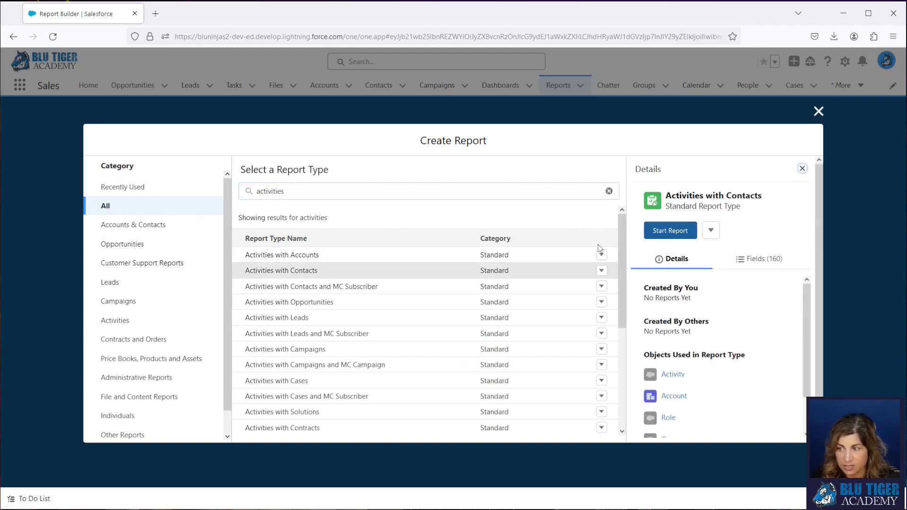
left_click(670, 230)
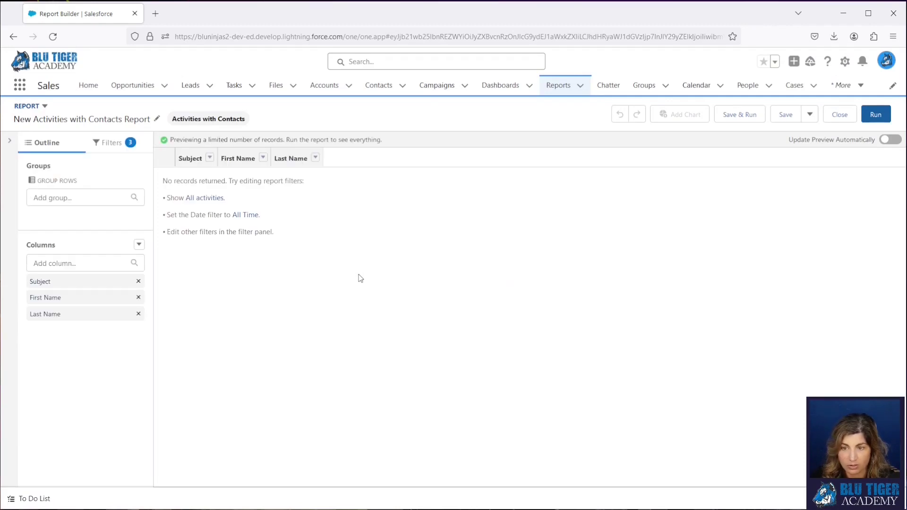
Include both open and completed activities and set the date range to All Time
left_click(112, 142)
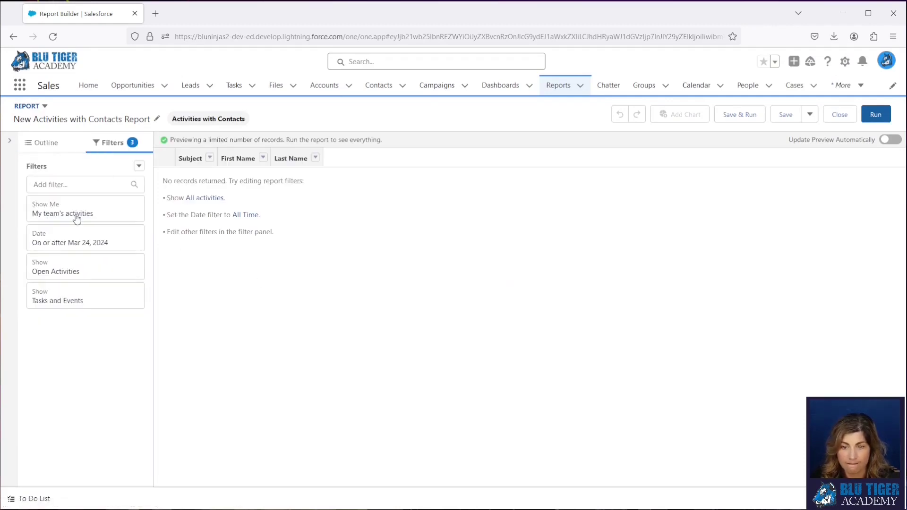
left_click(67, 269)
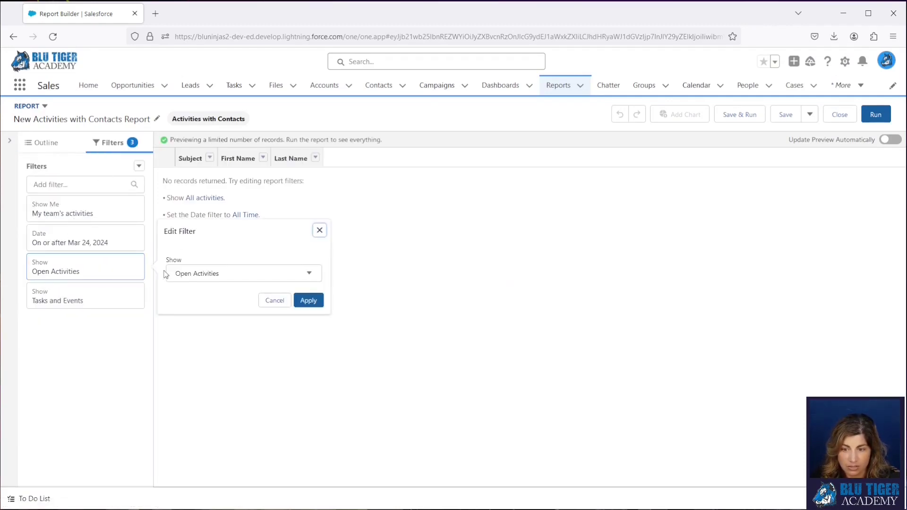
left_click(243, 274)
left_click(227, 332)
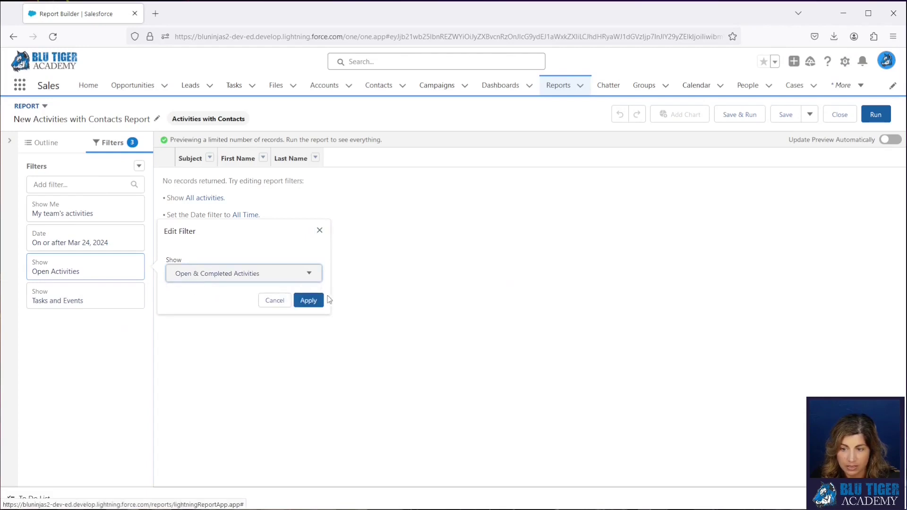
left_click(308, 301)
left_click(85, 239)
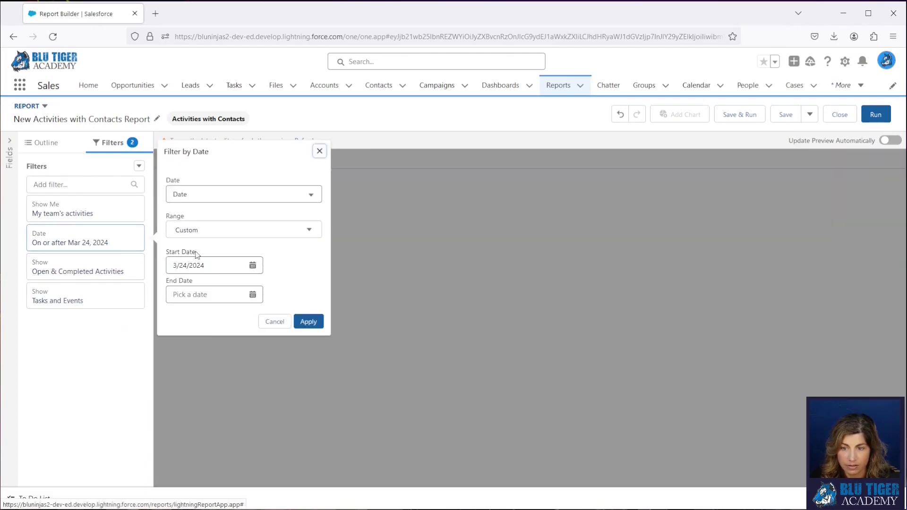
left_click(198, 229)
left_click(199, 250)
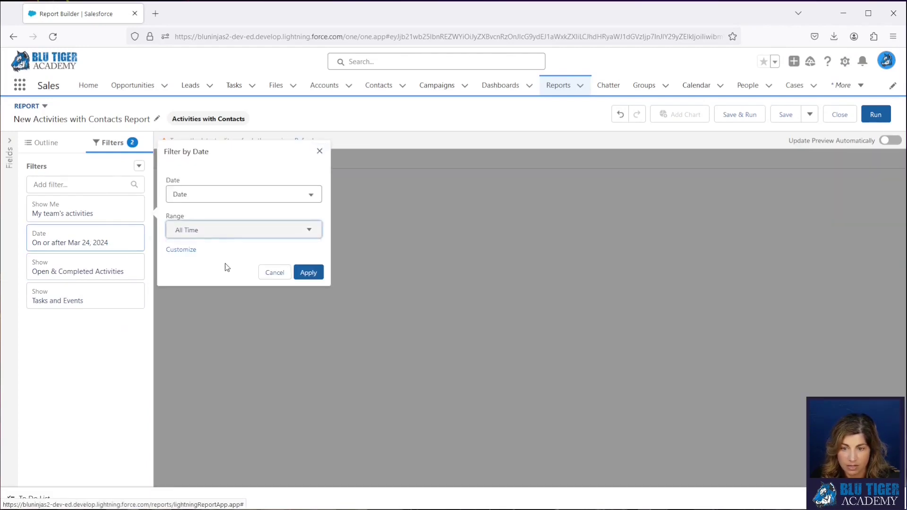
left_click(307, 273)
Add a Subject 'starts with Mass email' filter and enable automatic preview updates
left_click(65, 185)
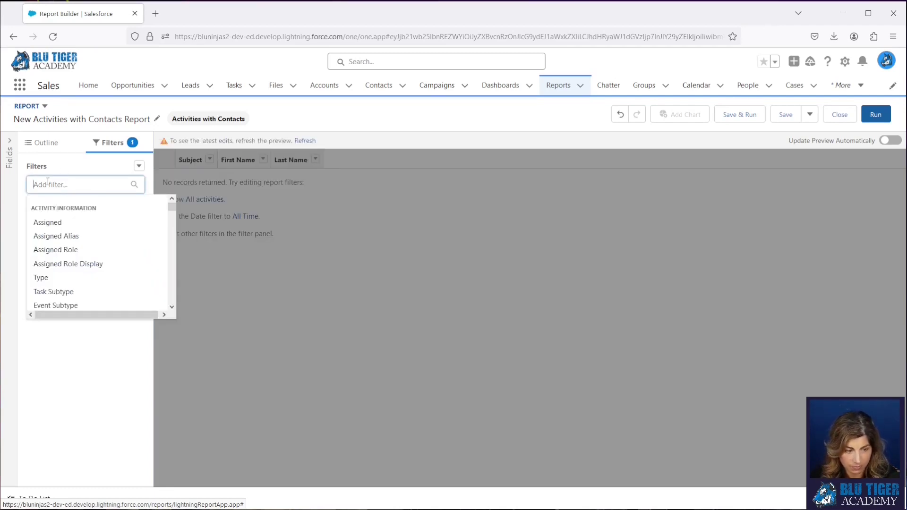
type("sube")
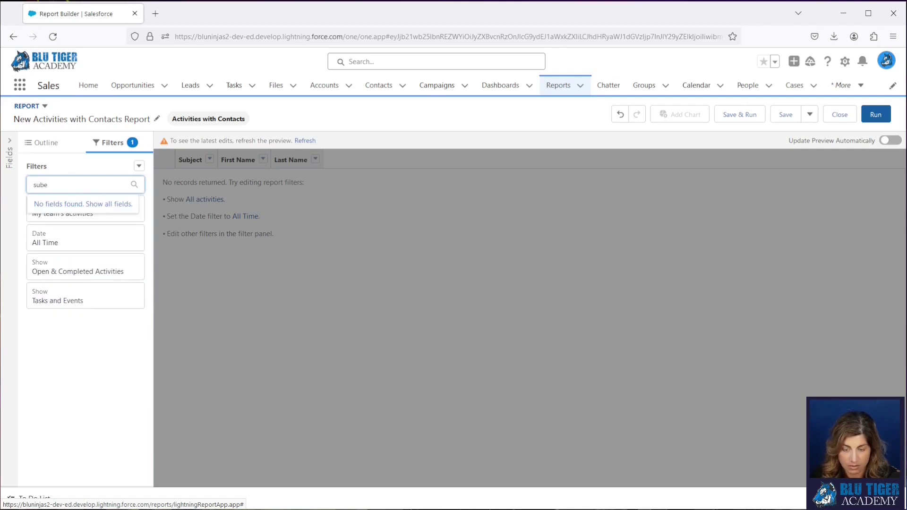
key("BackSpace")
type("jec")
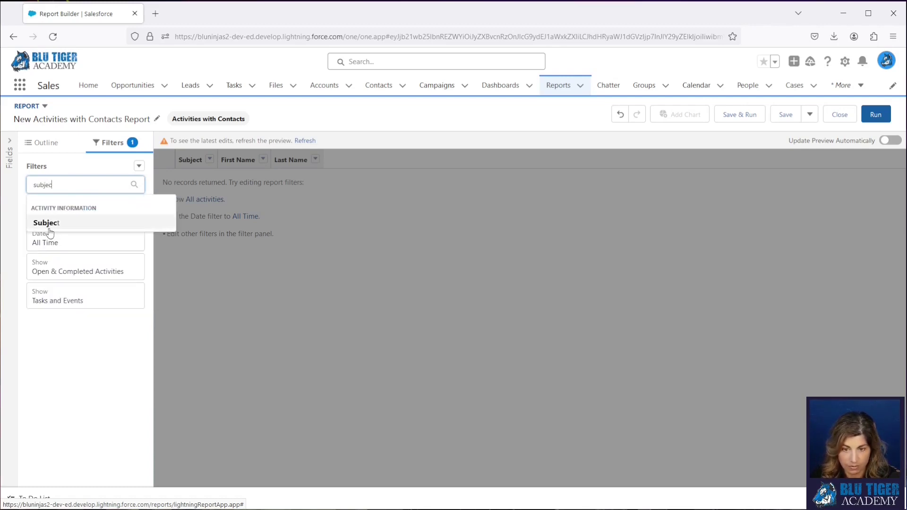
left_click(46, 222)
left_click(213, 323)
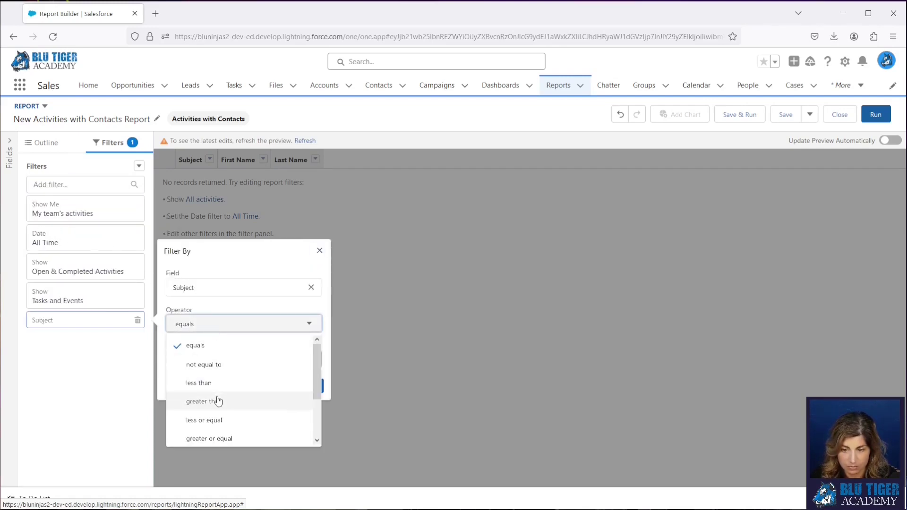
scroll(218, 401, "down", 3)
scroll(216, 418, "down", 2)
left_click(213, 437)
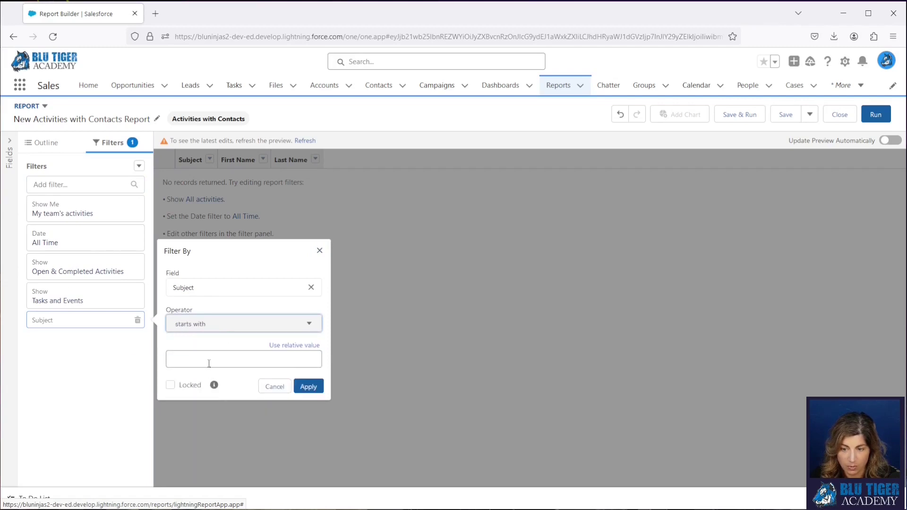
left_click(208, 363)
type("Mass email")
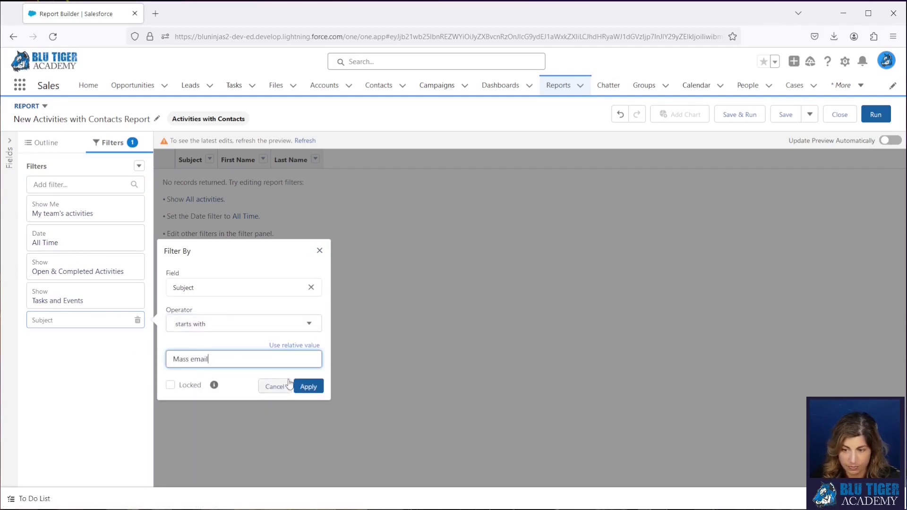
left_click(309, 386)
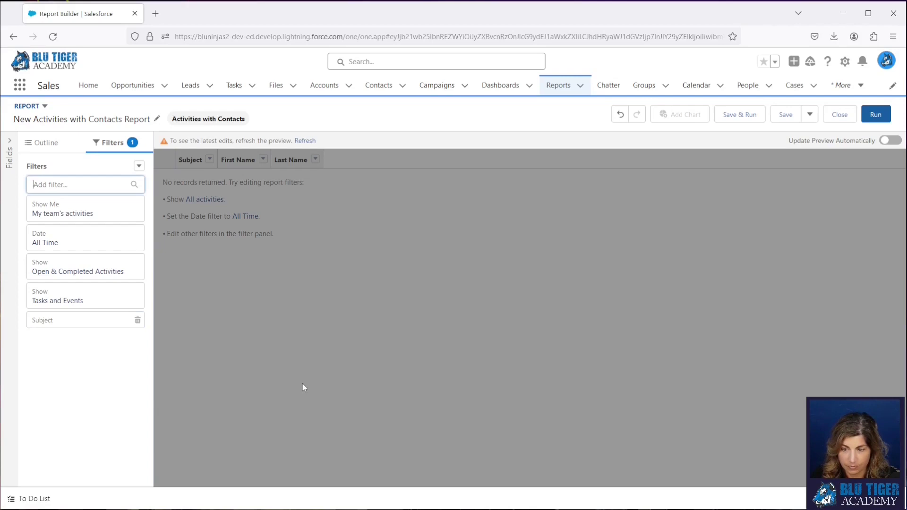
left_click(891, 141)
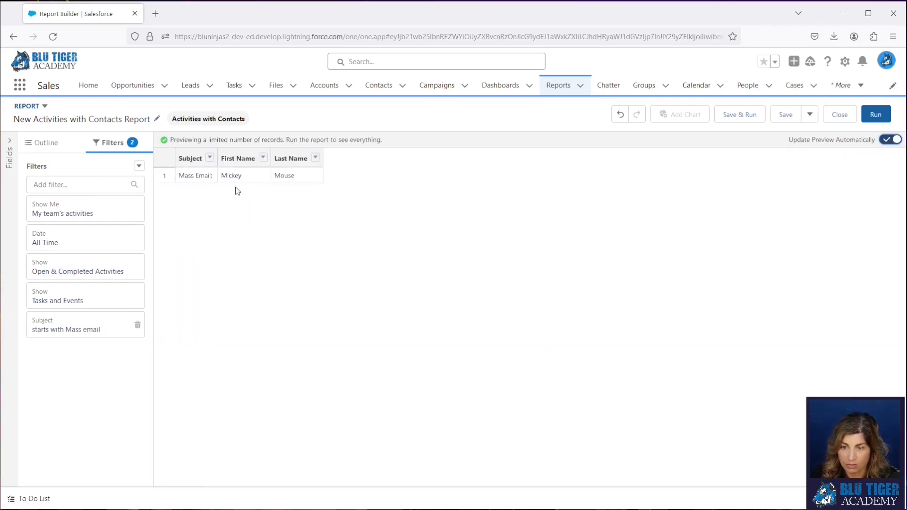
Add Date and Assigned columns to the report outline
left_click(46, 142)
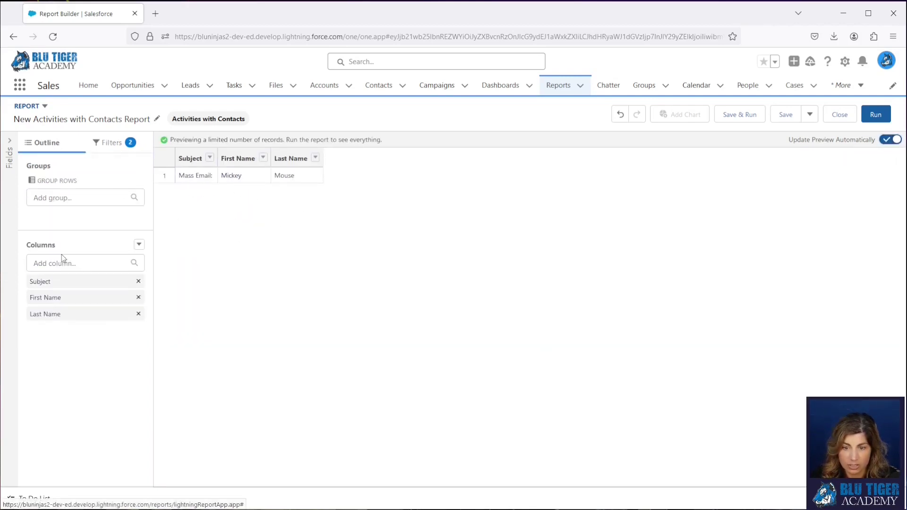
left_click(85, 262)
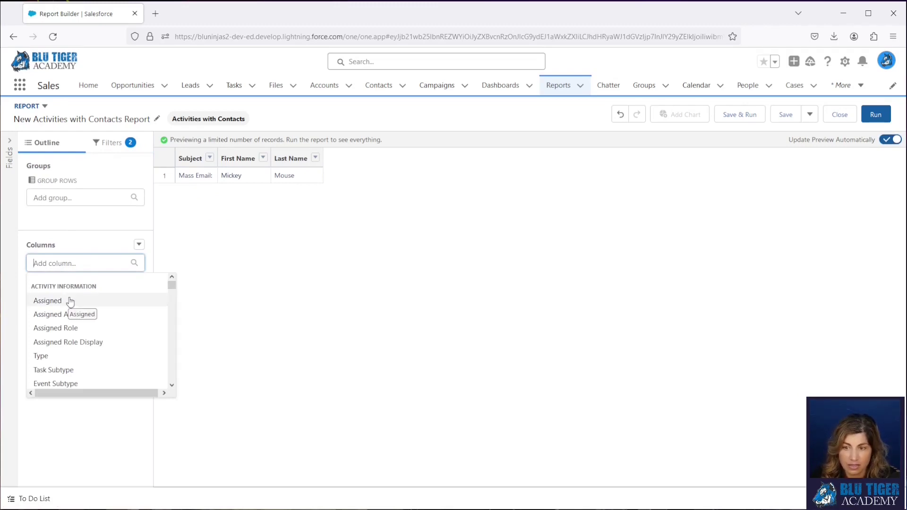
scroll(69, 312, "down", 2)
left_click(70, 349)
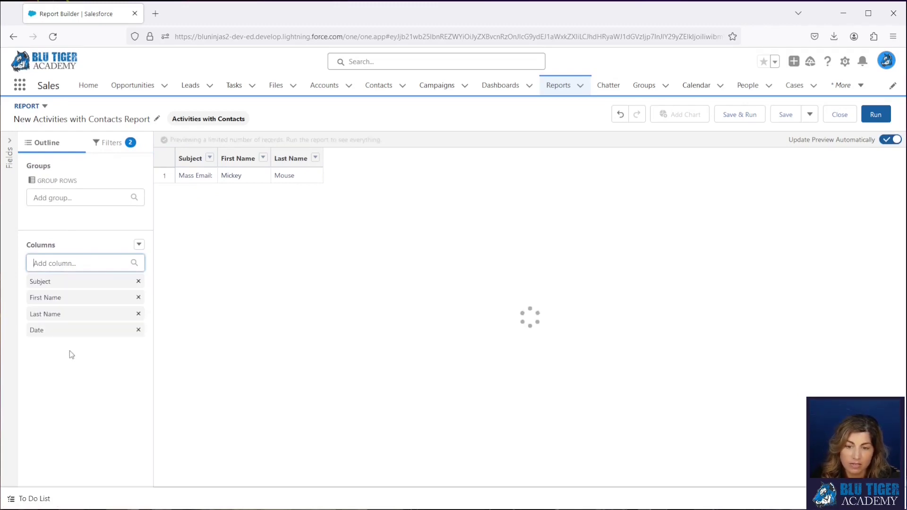
left_click(52, 263)
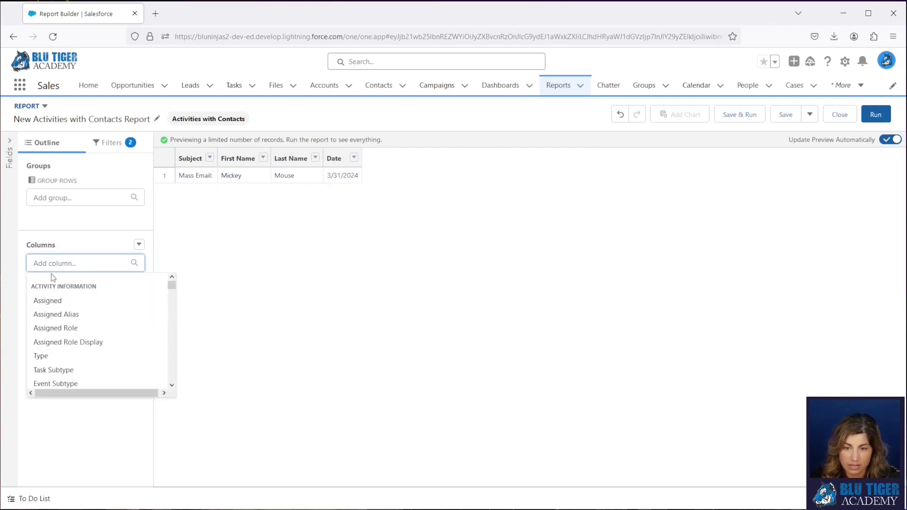
scroll(54, 307, "down", 2)
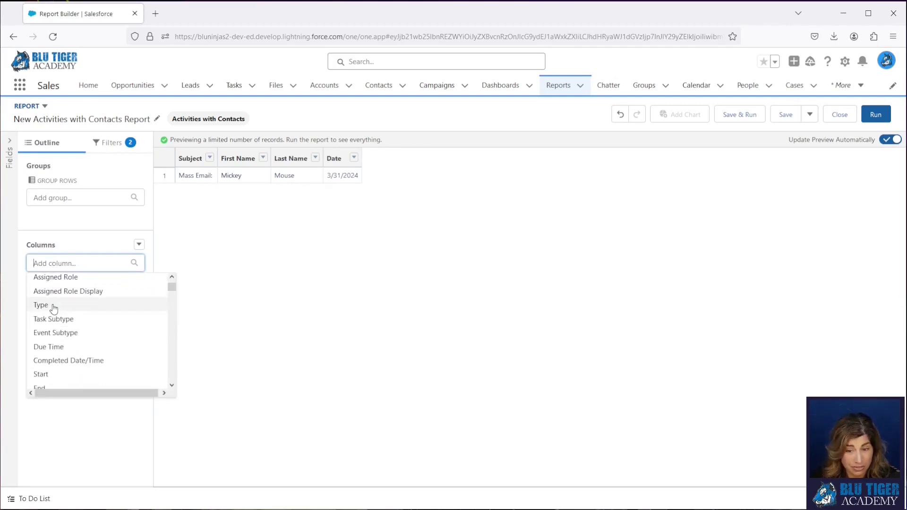
scroll(60, 326, "down", 2)
scroll(66, 337, "down", 2)
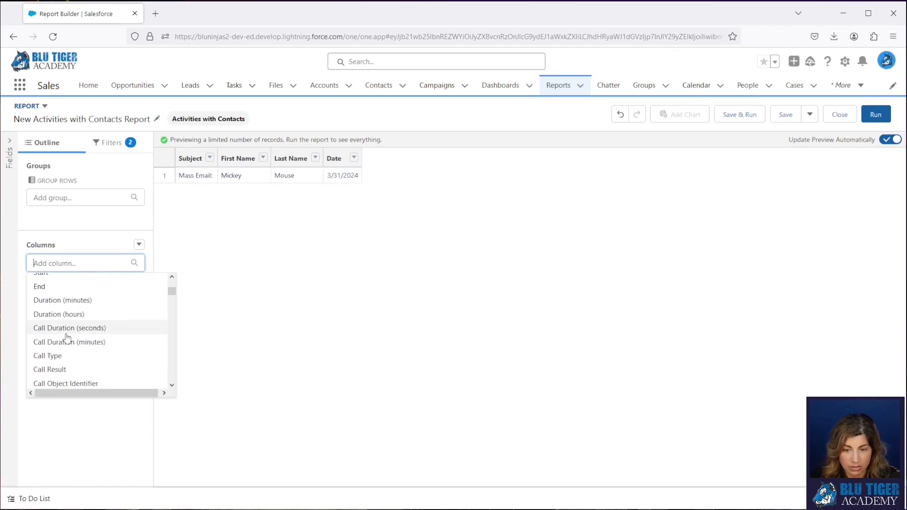
scroll(66, 337, "down", 2)
type("a")
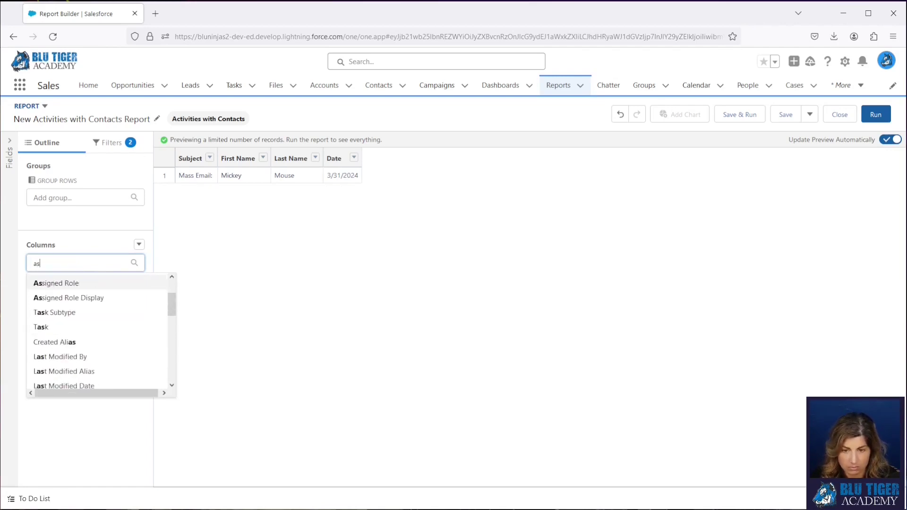
type("ss")
left_click(49, 302)
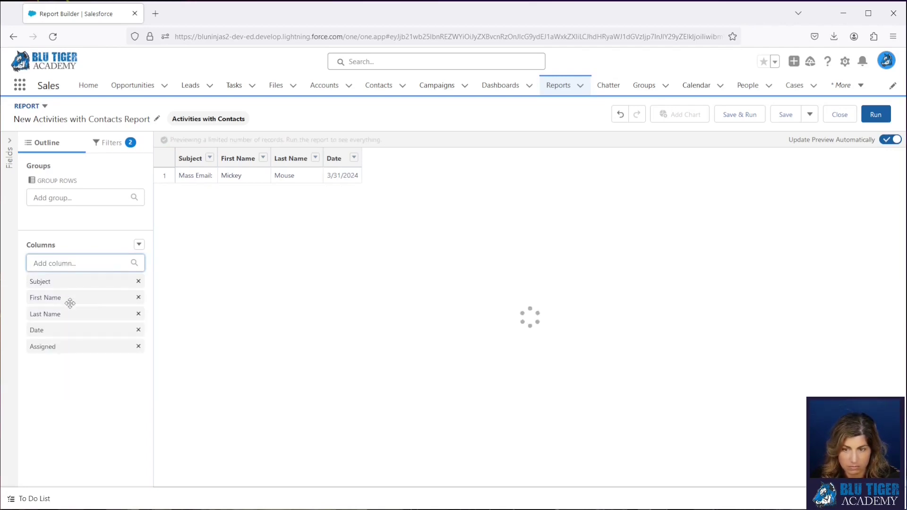
Save and run the report named Mass Email Report
left_click(739, 114)
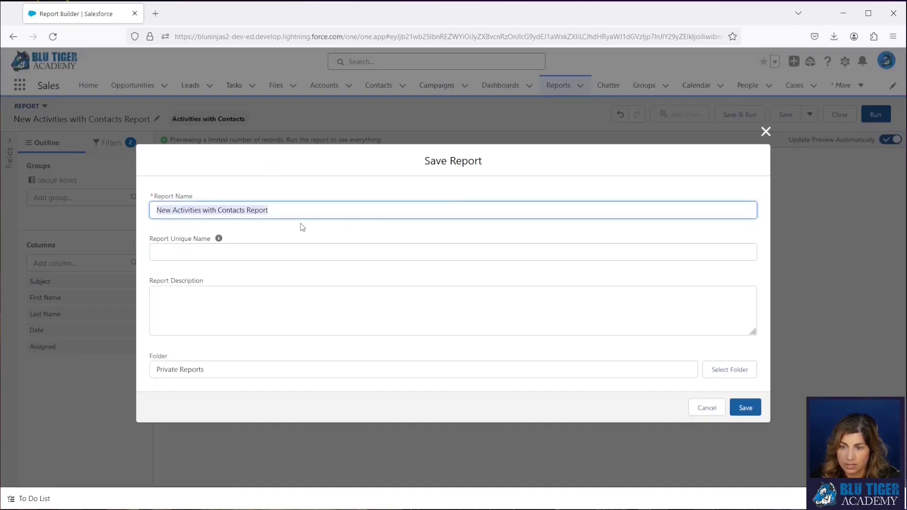
type("Mass Email")
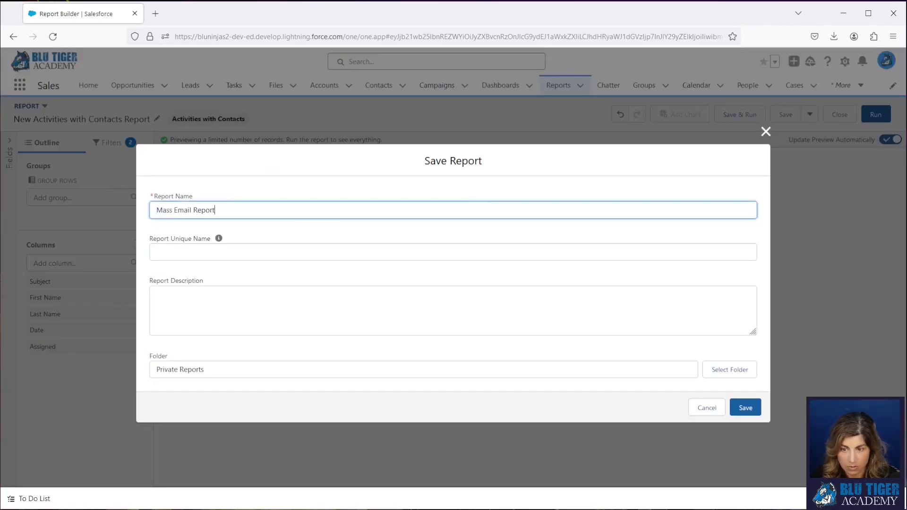
key("Tab")
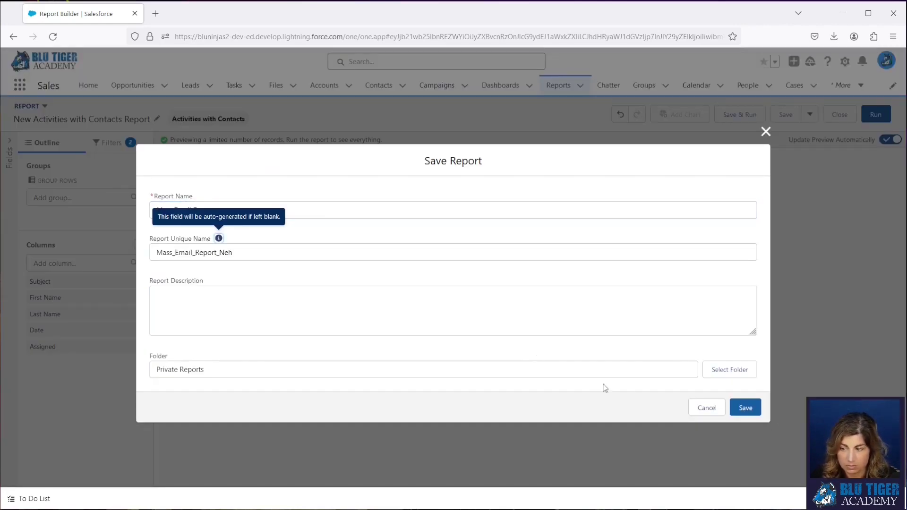
left_click(745, 408)
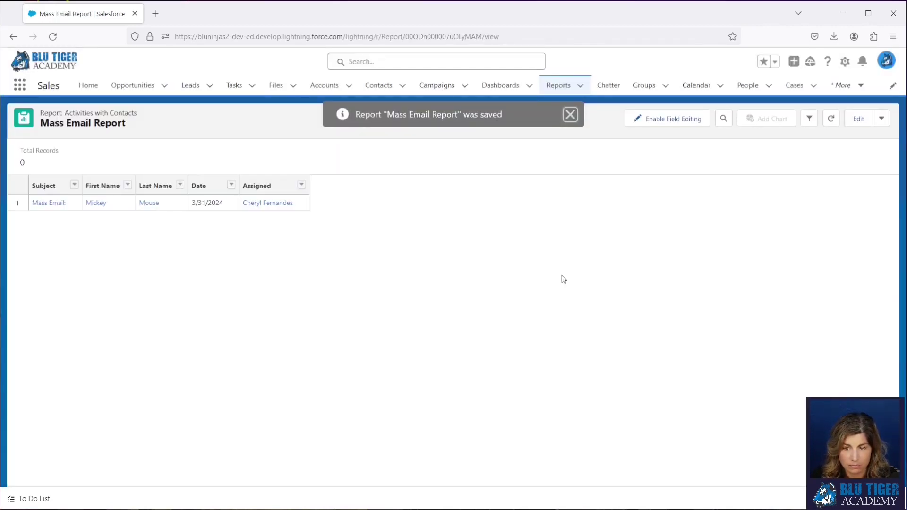
View the listed Mass Email task record, then return to the report
left_click(48, 203)
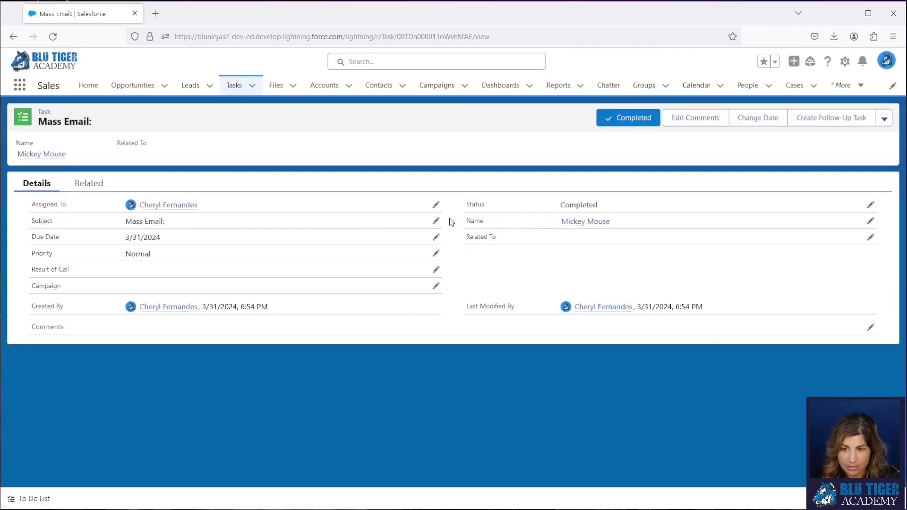
left_click(17, 40)
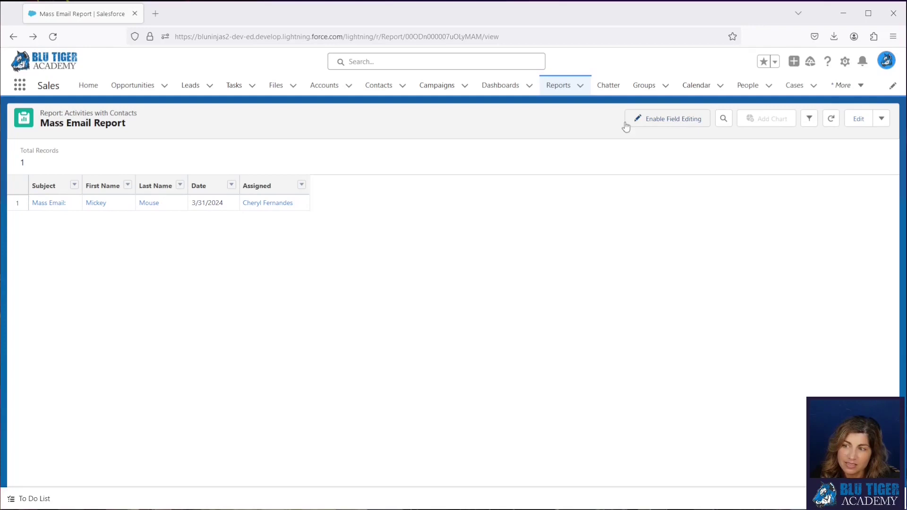
Go to Setup and find Report Types via Quick Find 'report'
left_click(844, 62)
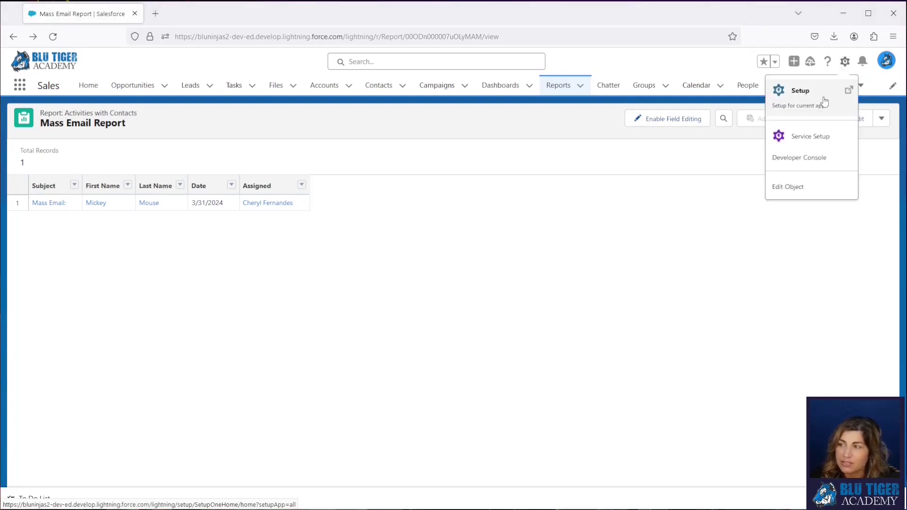
left_click(824, 92)
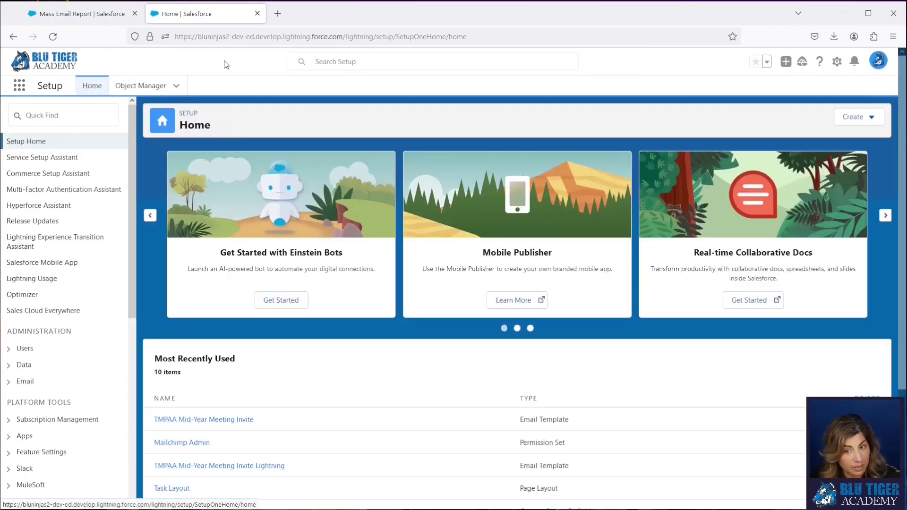
left_click(63, 115)
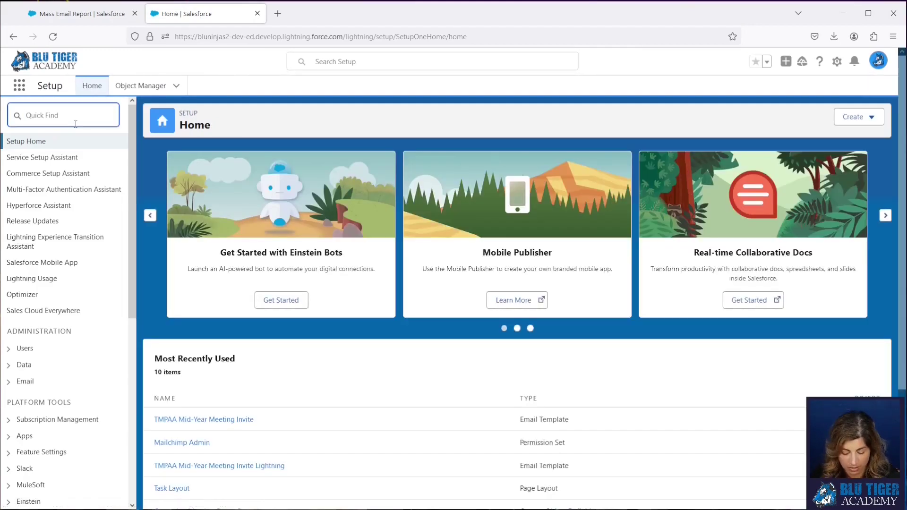
type("report")
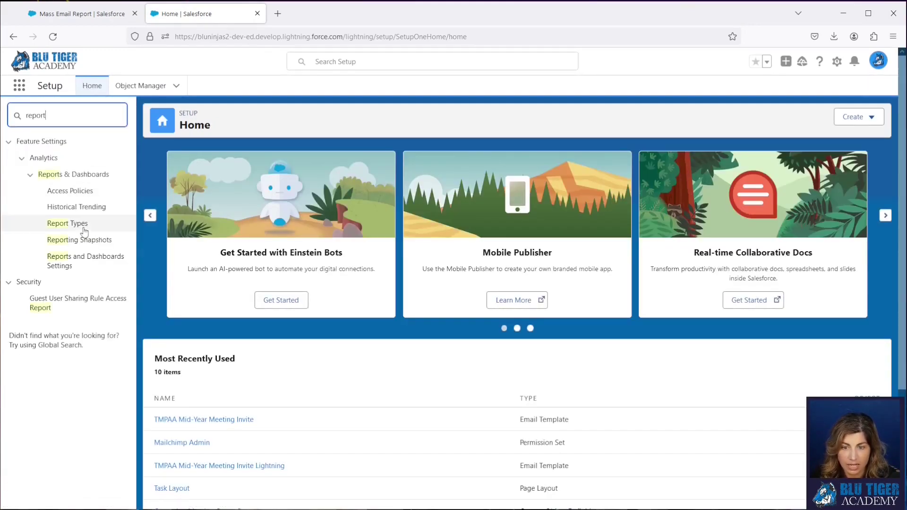
left_click(67, 223)
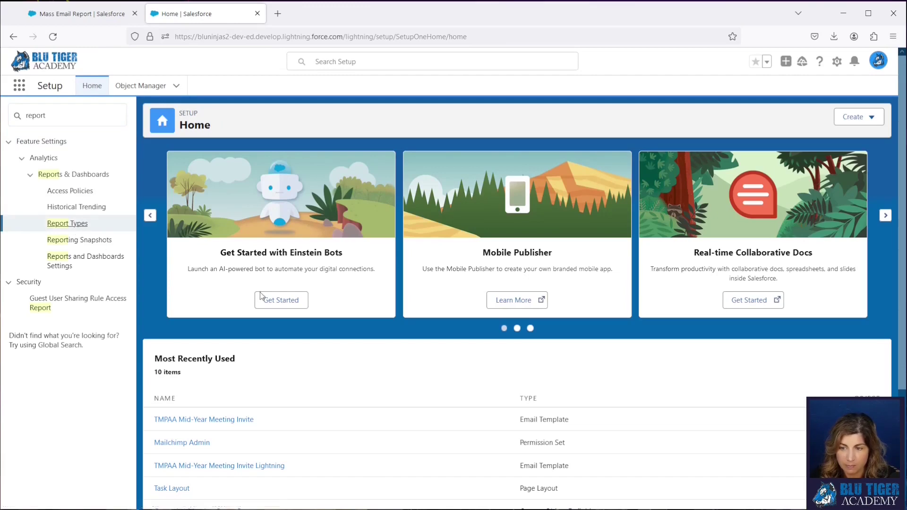
Start a custom report type on List Emails labelled List Emails with Recipients
left_click(397, 237)
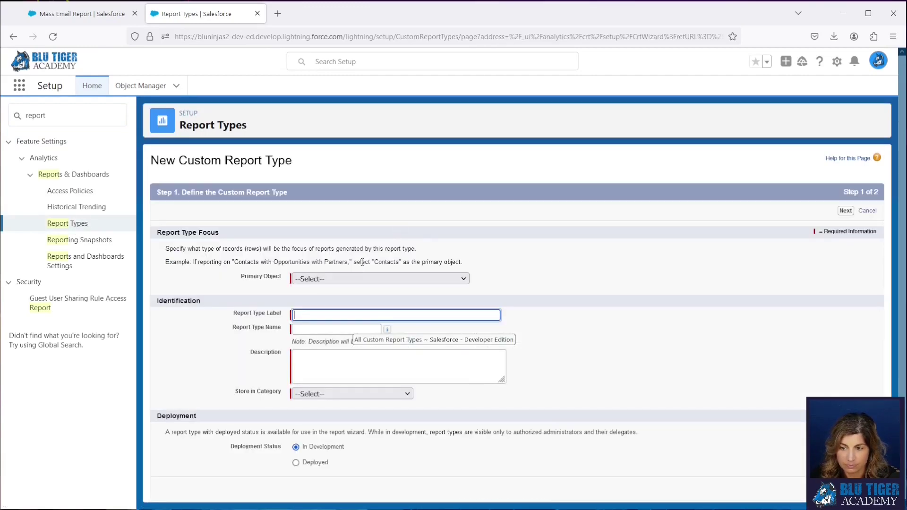
left_click(359, 278)
scroll(354, 156, "down", 5)
scroll(347, 133, "down", 5)
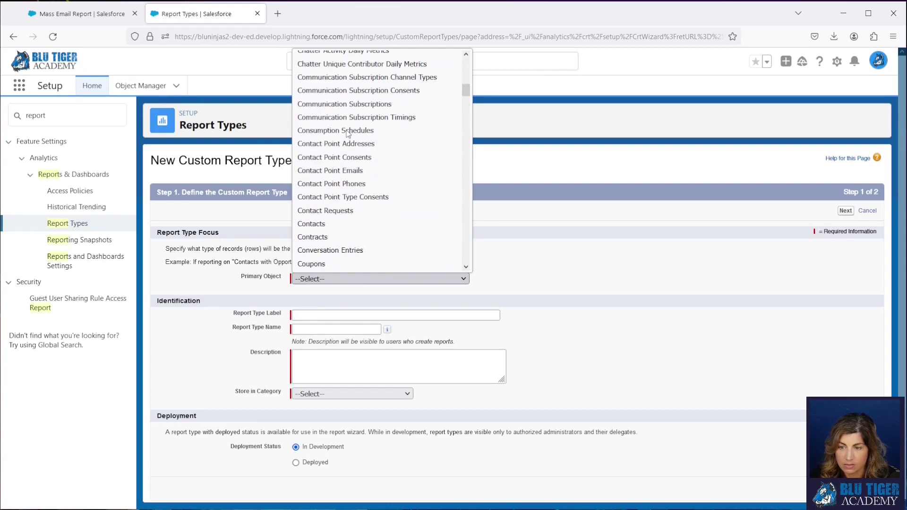
scroll(347, 134, "down", 5)
scroll(348, 133, "down", 5)
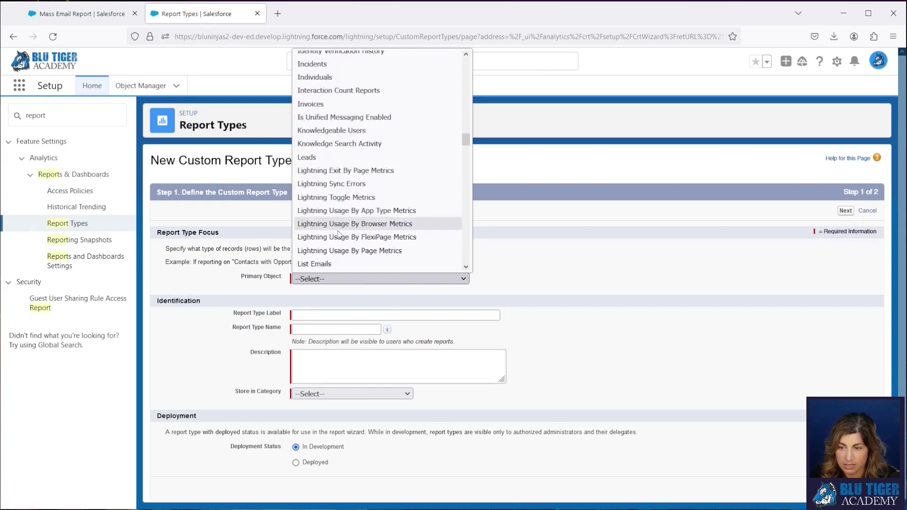
left_click(339, 263)
left_click(330, 315)
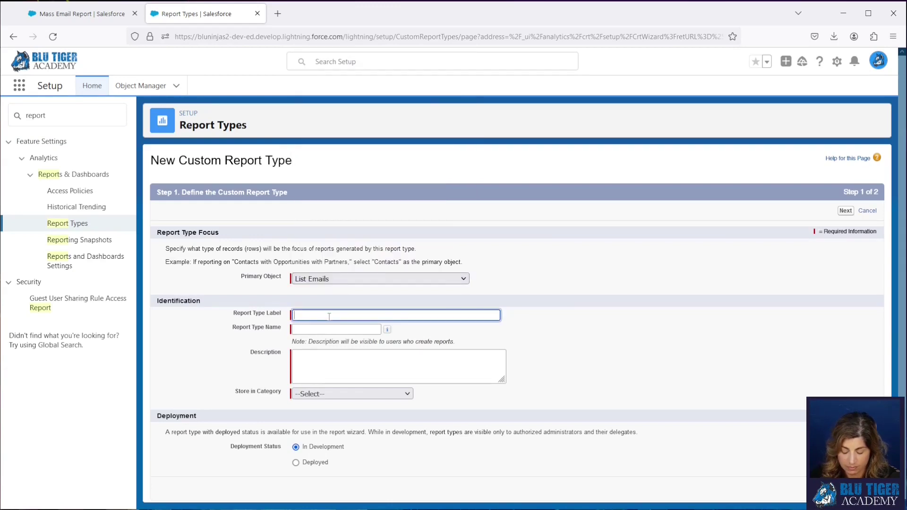
type("List Emails")
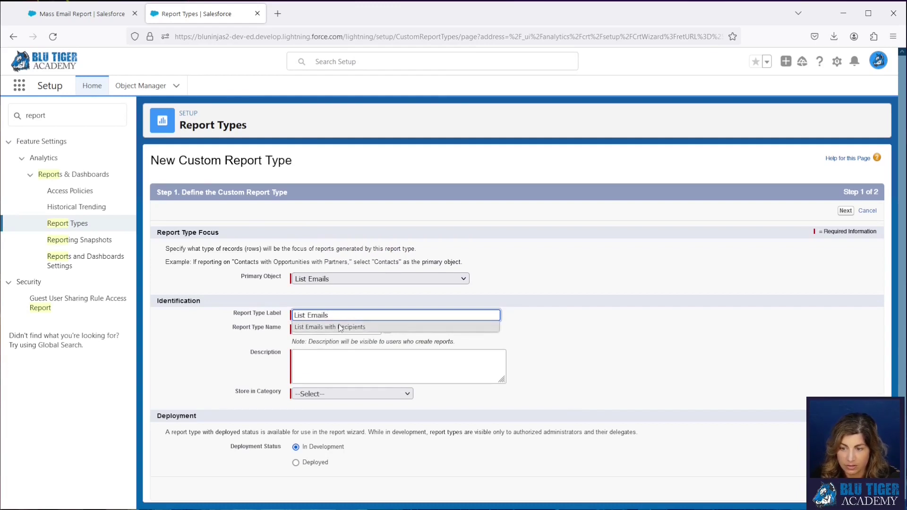
left_click(340, 327)
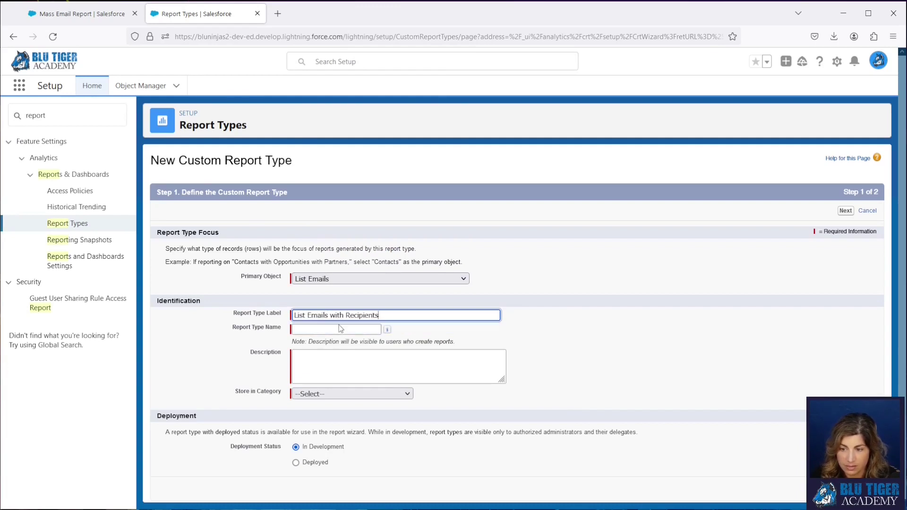
left_click(336, 329)
Enter a description, store it under Activities as Deployed, and proceed to step 2
left_click(334, 369)
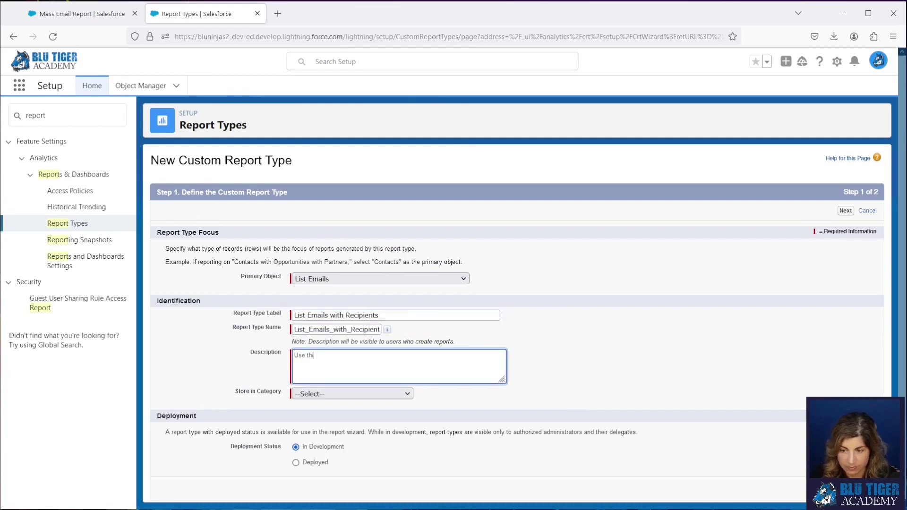
type("Use this email when reporting on list emails and their recipients")
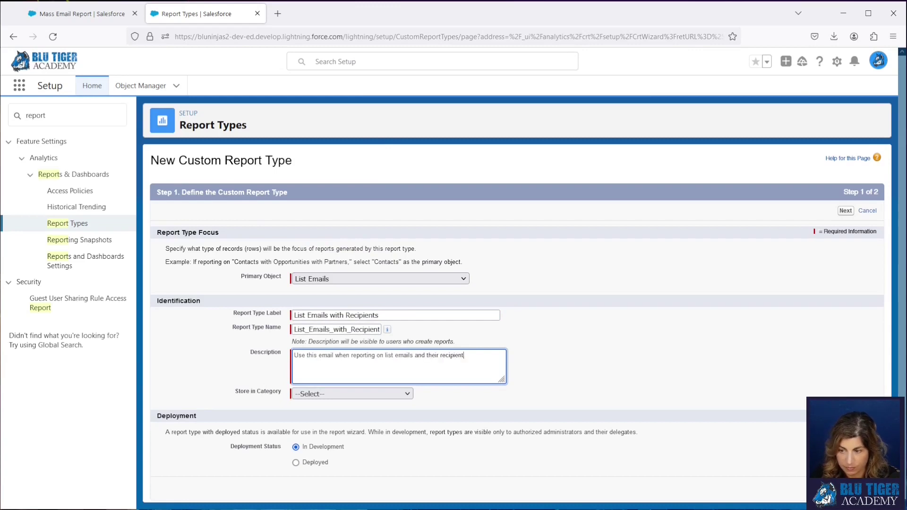
left_click(350, 395)
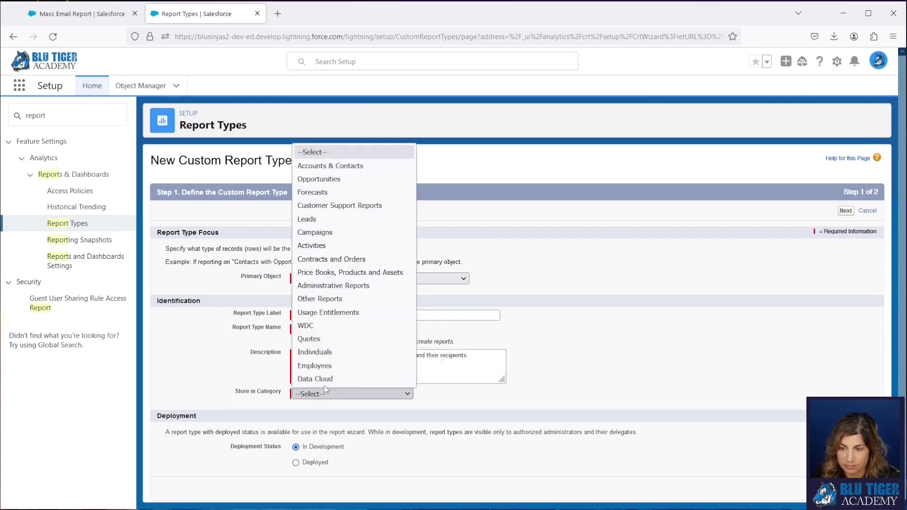
left_click(323, 246)
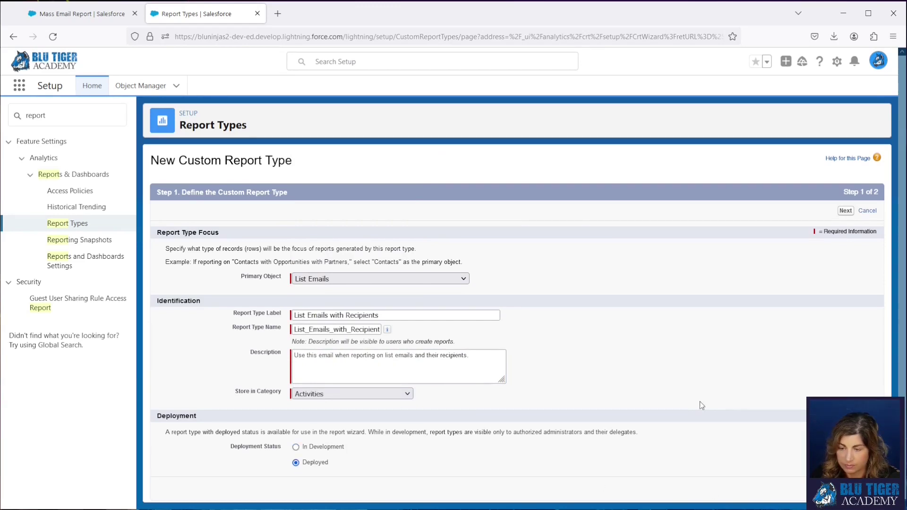
key("Return")
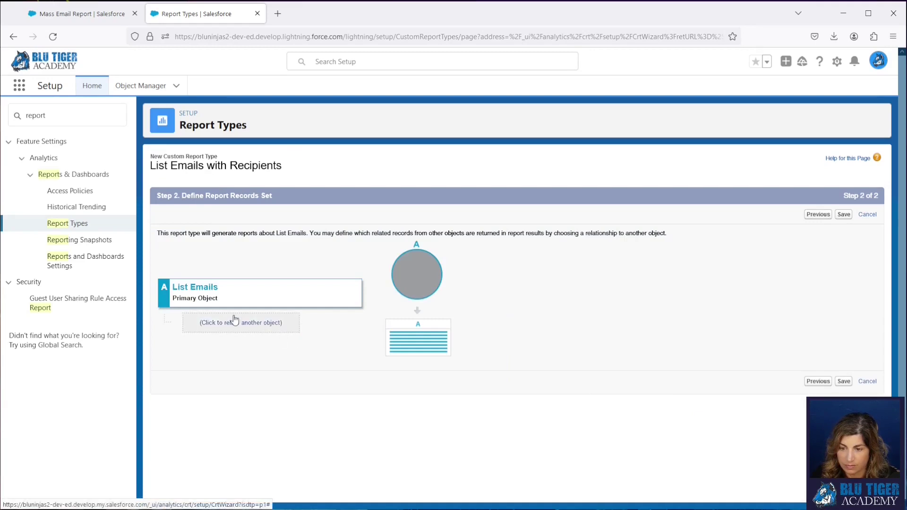
Relate List Email Sent Results as object B, save the report type, and return to the Mass Email Report tab
left_click(235, 323)
left_click(287, 309)
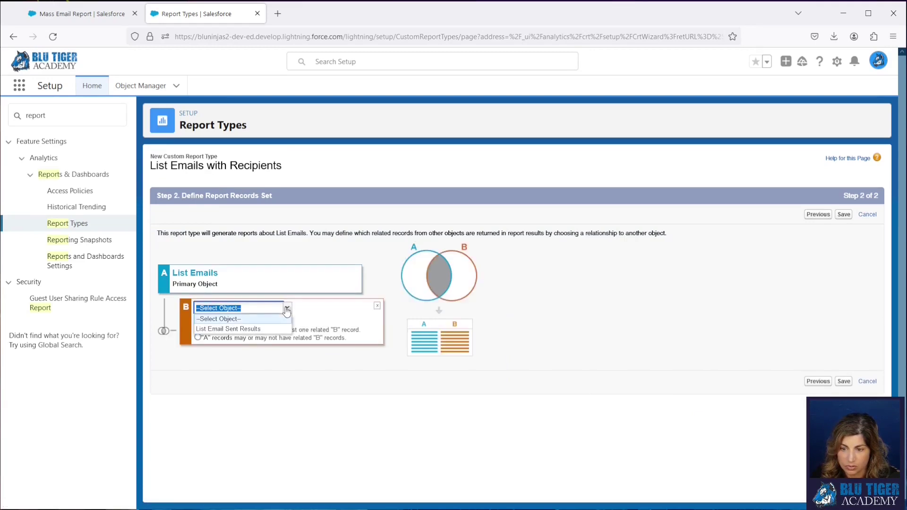
left_click(241, 327)
left_click(588, 354)
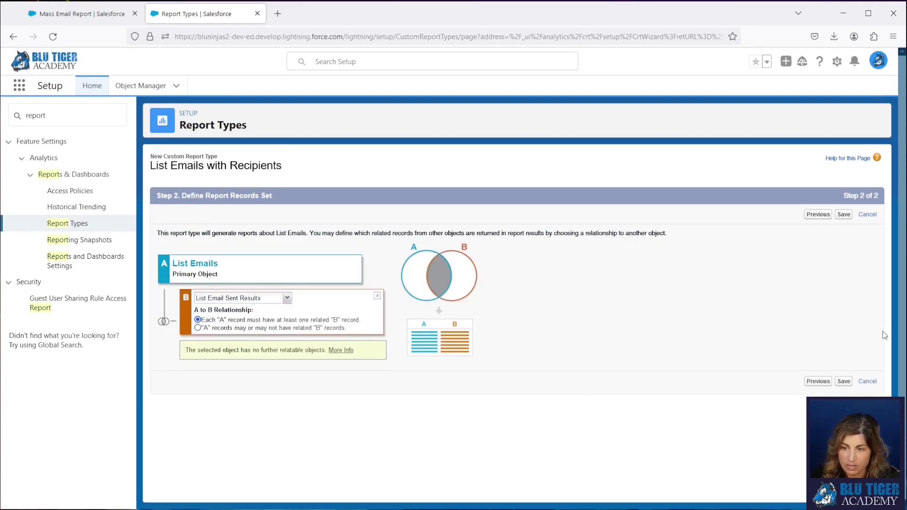
left_click(844, 215)
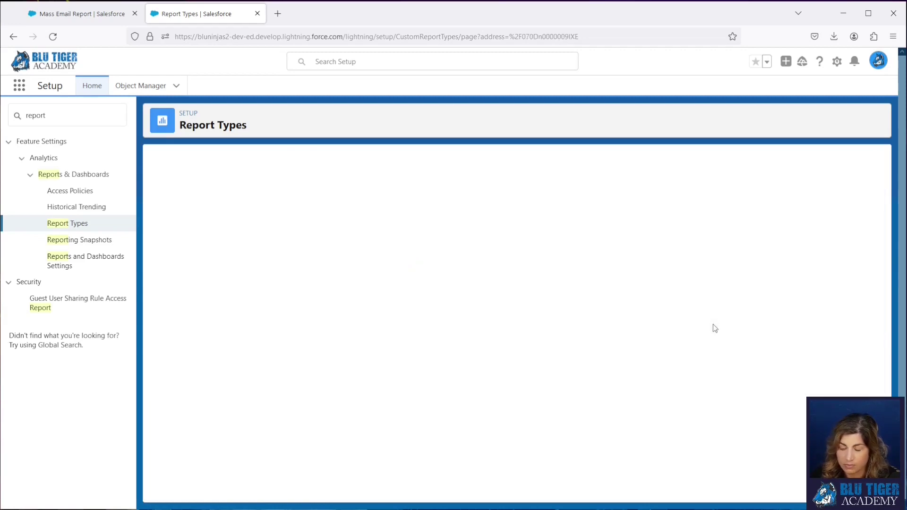
left_click(78, 14)
Create a new report and search all report types for 'list ema'
left_click(558, 85)
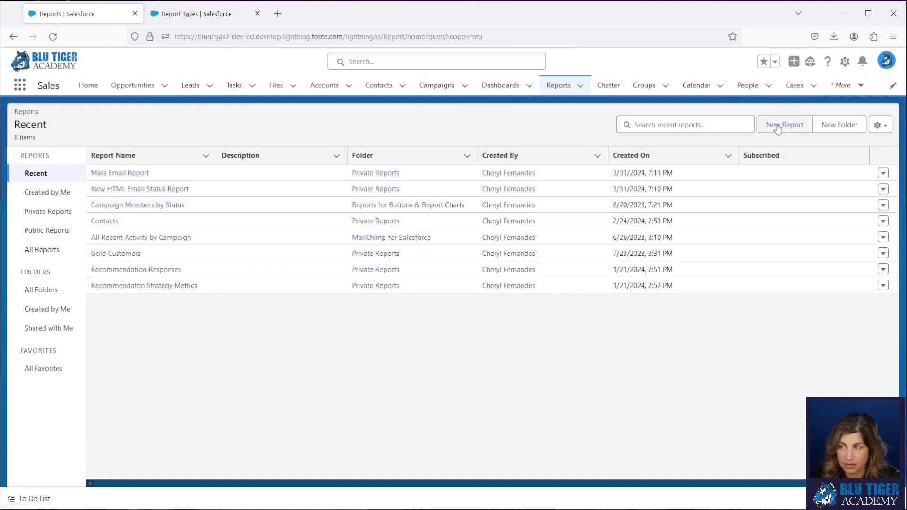
left_click(784, 126)
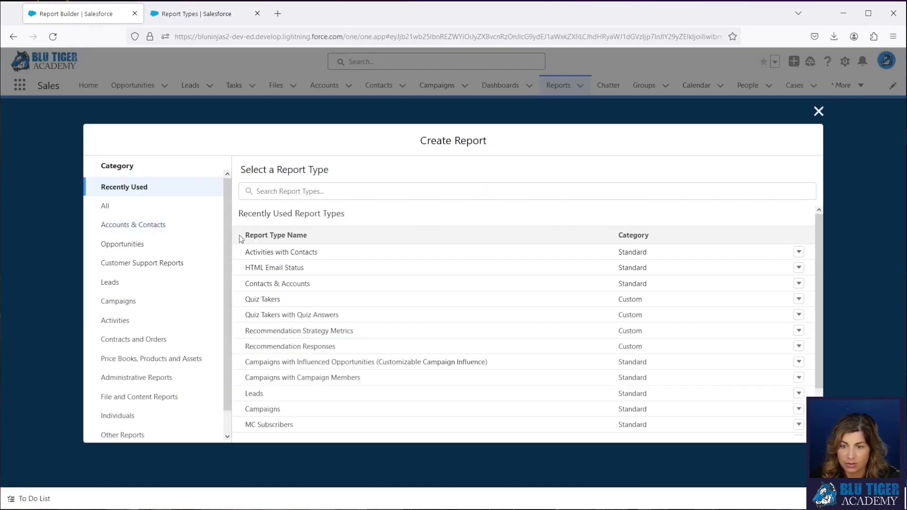
left_click(149, 210)
left_click(298, 191)
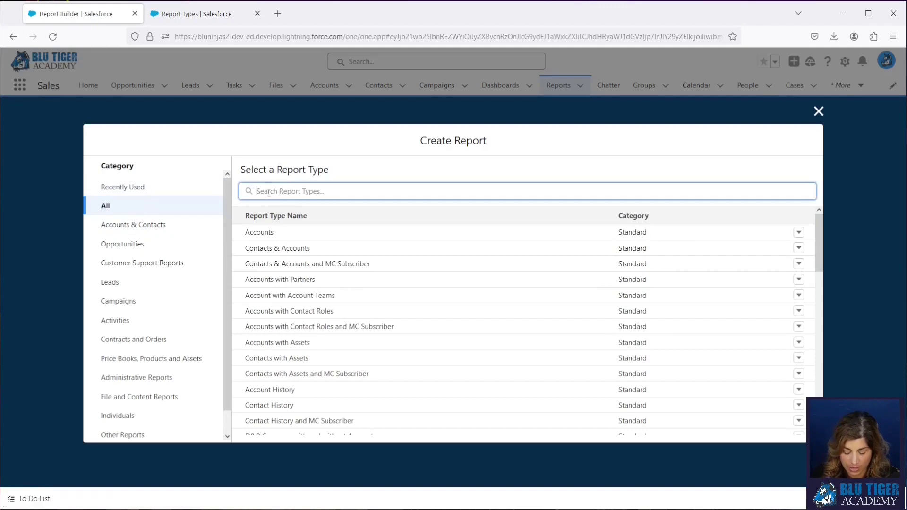
type("list ema")
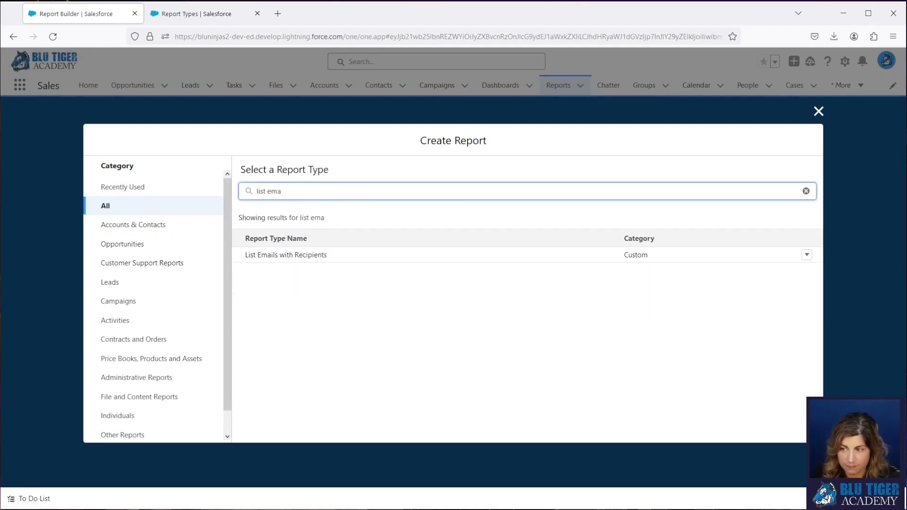
Start a report from the List Emails with Recipients type and inspect its Show Me filter unchanged
left_click(286, 255)
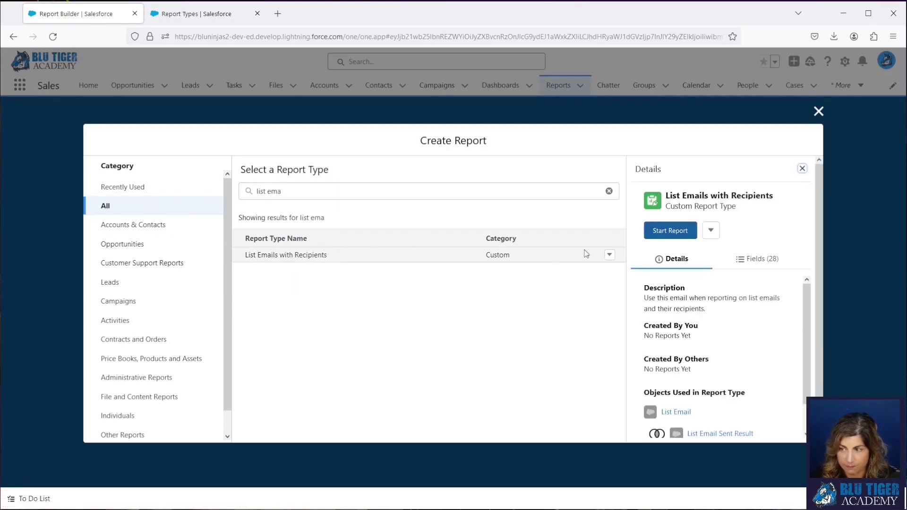
left_click(670, 230)
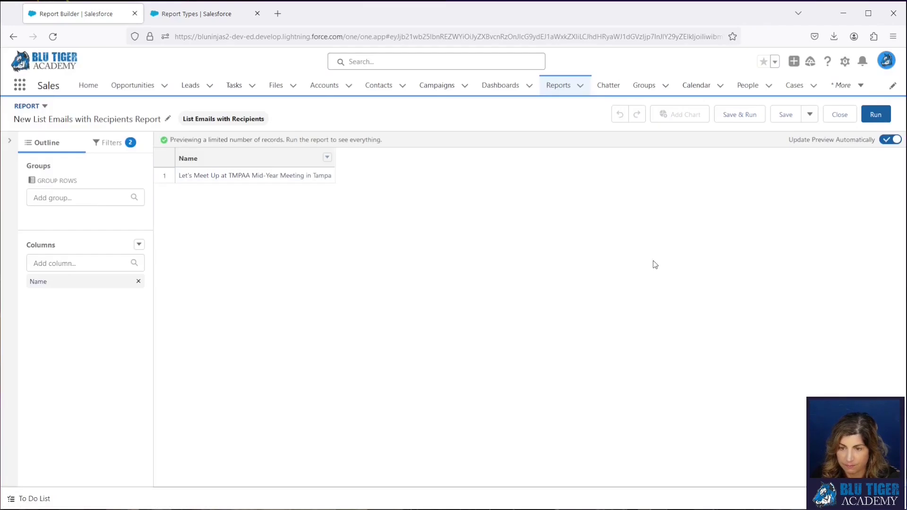
left_click(111, 143)
left_click(64, 213)
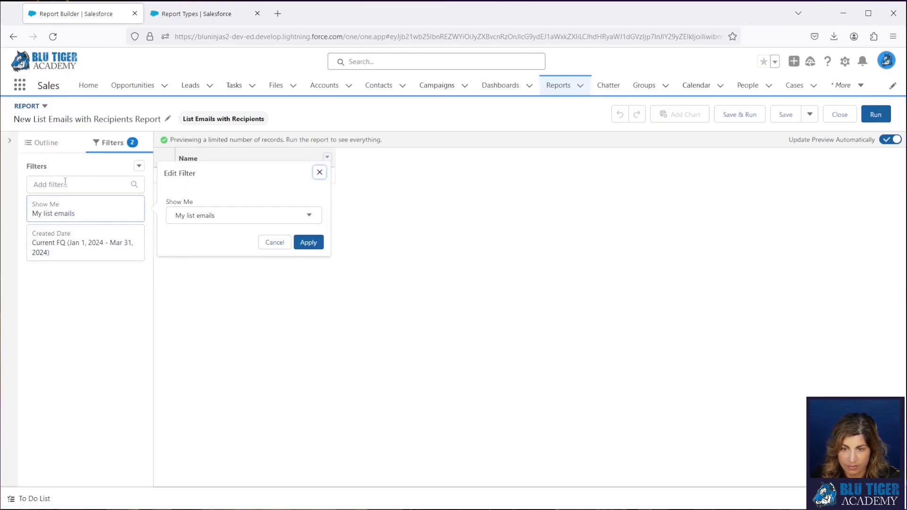
left_click(265, 346)
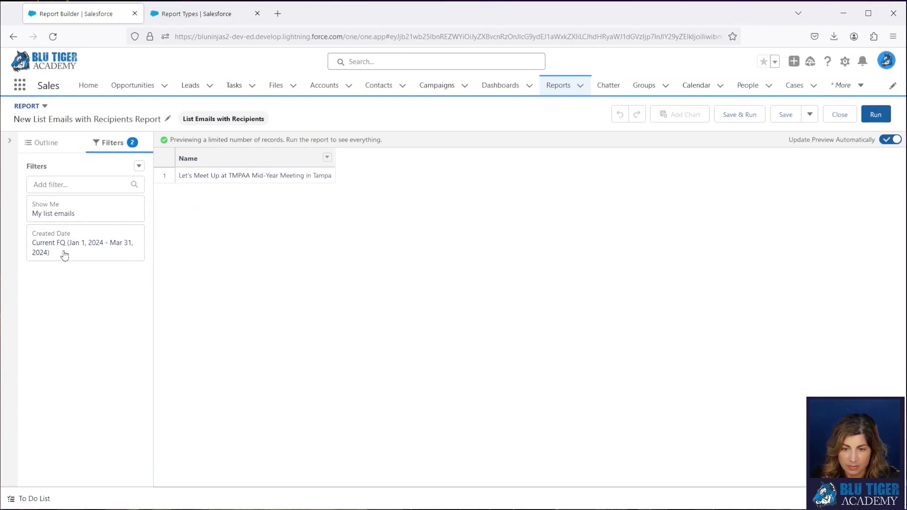
left_click(45, 143)
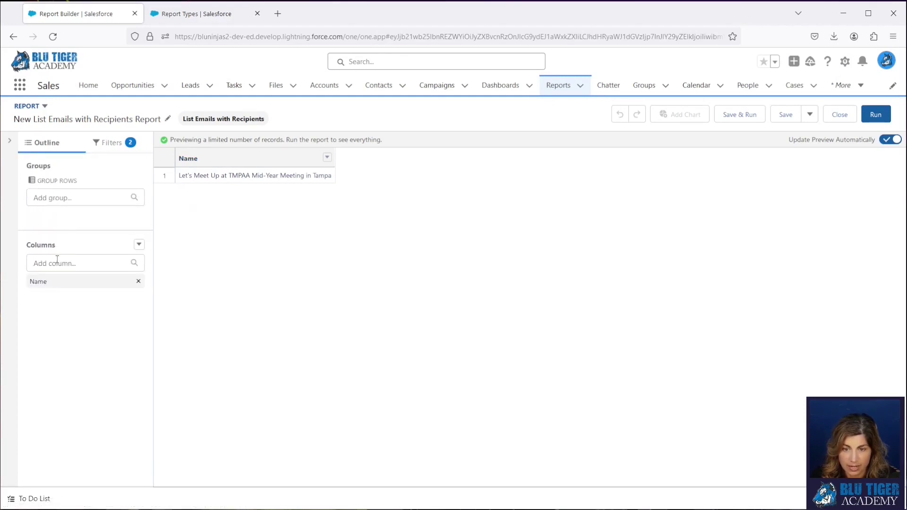
Add Activity: Subject, Is Tracked and Status as report columns
left_click(79, 263)
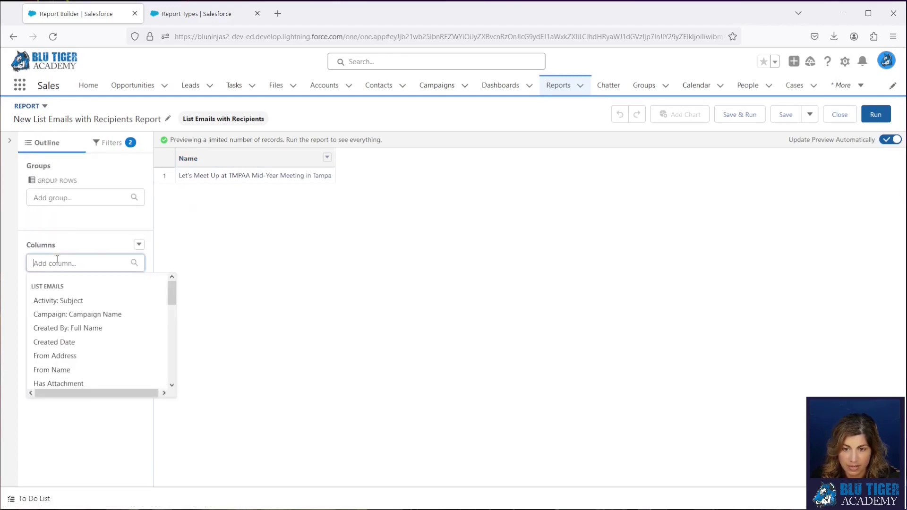
left_click(58, 301)
left_click(79, 262)
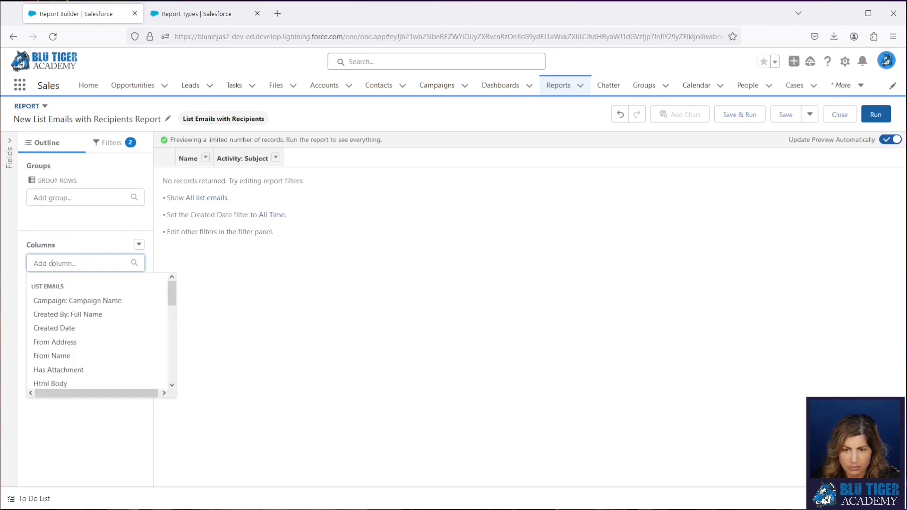
scroll(56, 307, "down", 2)
scroll(56, 307, "down", 2)
left_click(49, 294)
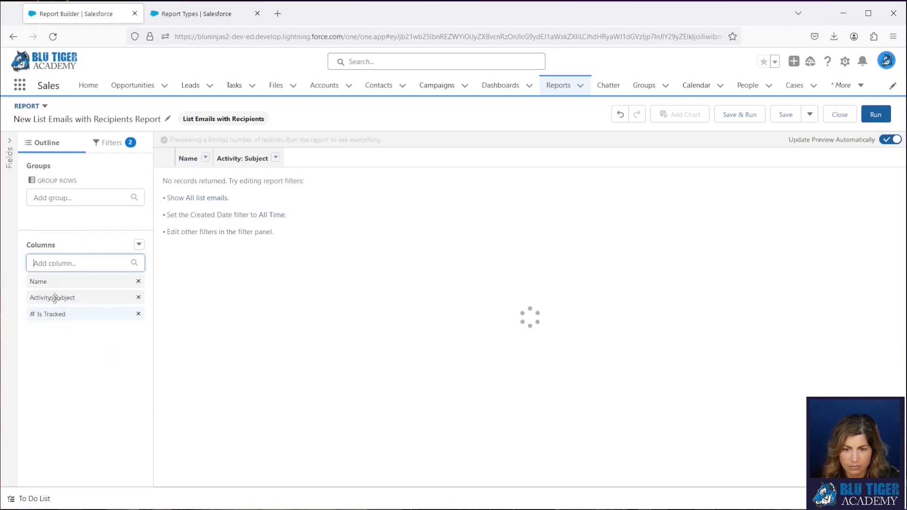
left_click(53, 263)
scroll(64, 333, "down", 5)
scroll(64, 333, "down", 3)
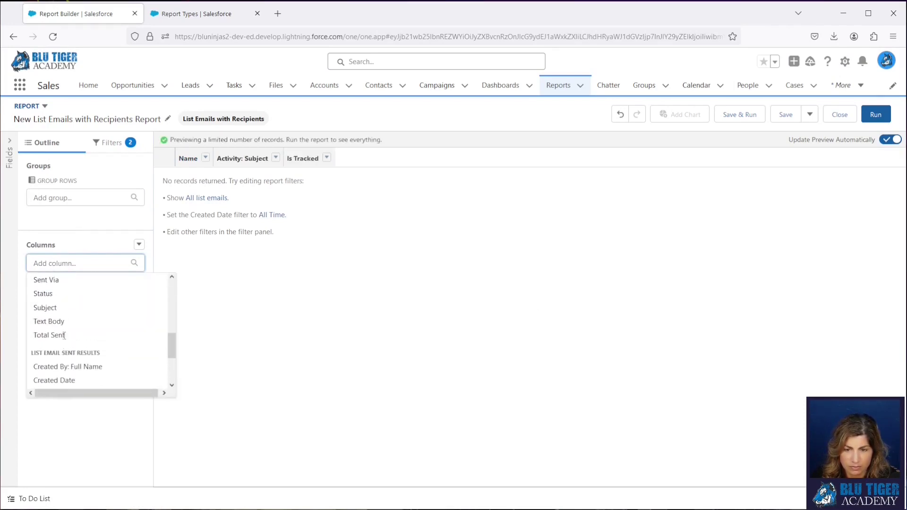
scroll(62, 337, "up", 2)
left_click(43, 327)
Add Total Sent and Result columns, then bring up the report's filters
left_click(78, 263)
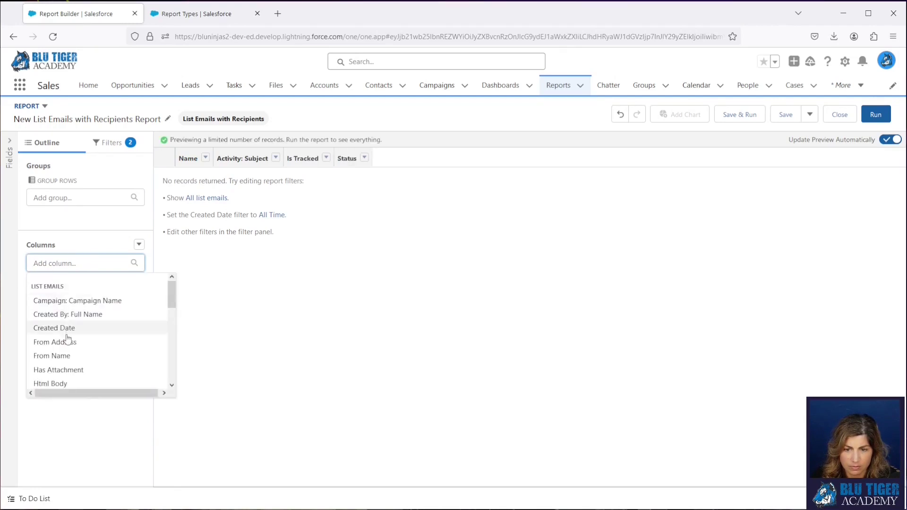
scroll(64, 333, "down", 6)
scroll(68, 340, "down", 2)
scroll(67, 351, "up", 2)
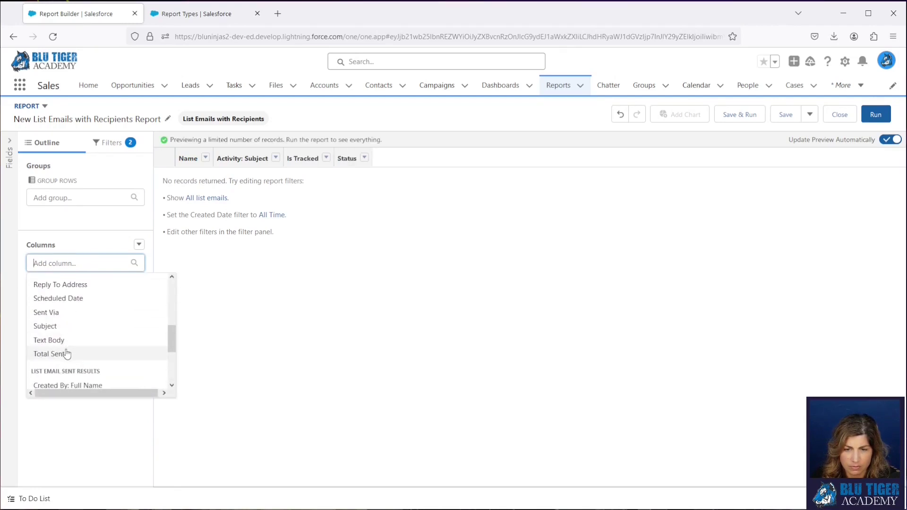
left_click(66, 353)
left_click(61, 264)
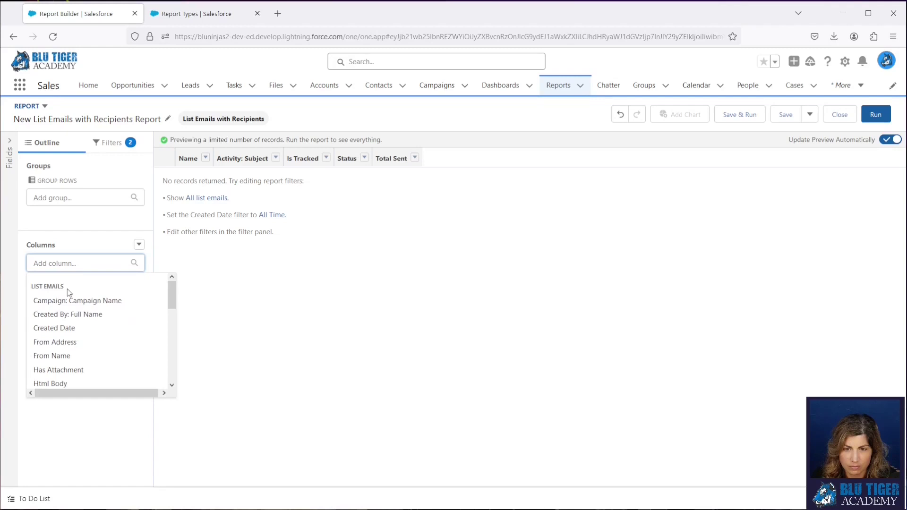
scroll(64, 312, "down", 3)
scroll(66, 326, "down", 3)
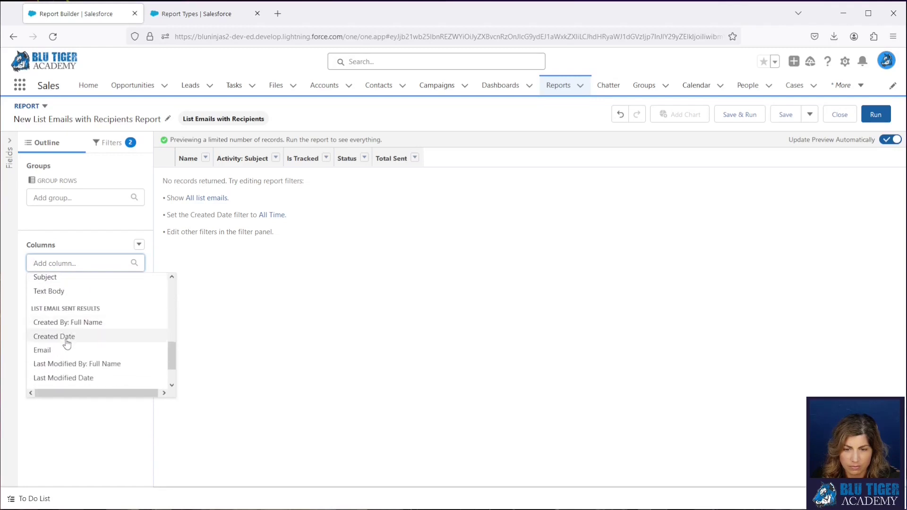
scroll(66, 342, "down", 3)
left_click(43, 378)
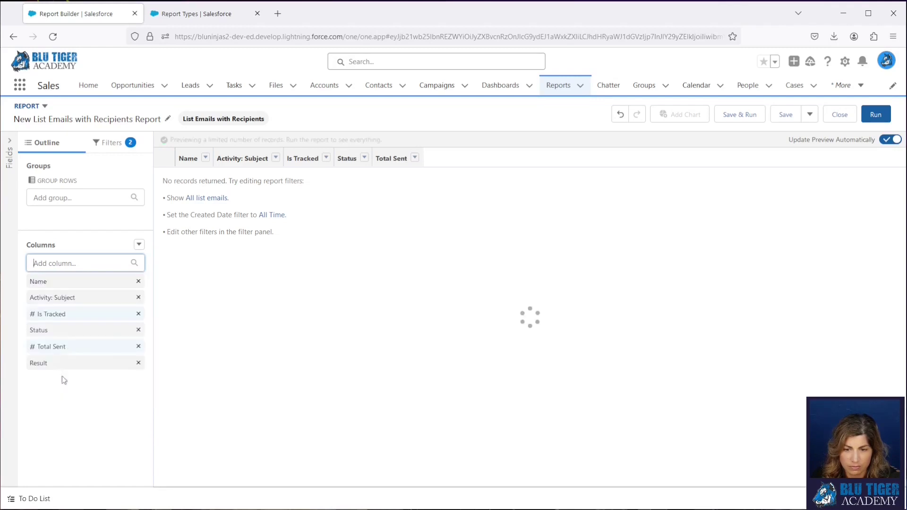
left_click(57, 265)
left_click(112, 142)
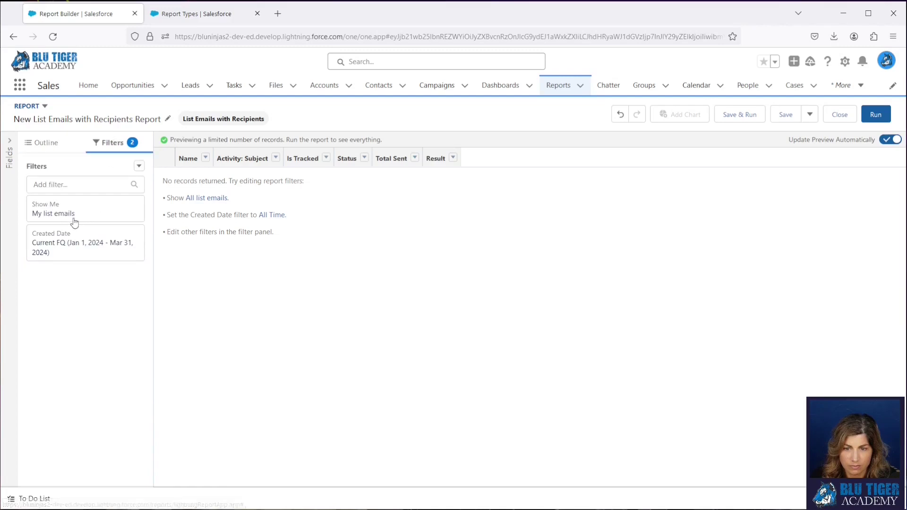
Set the Created Date filter range to All Time
left_click(72, 239)
left_click(201, 259)
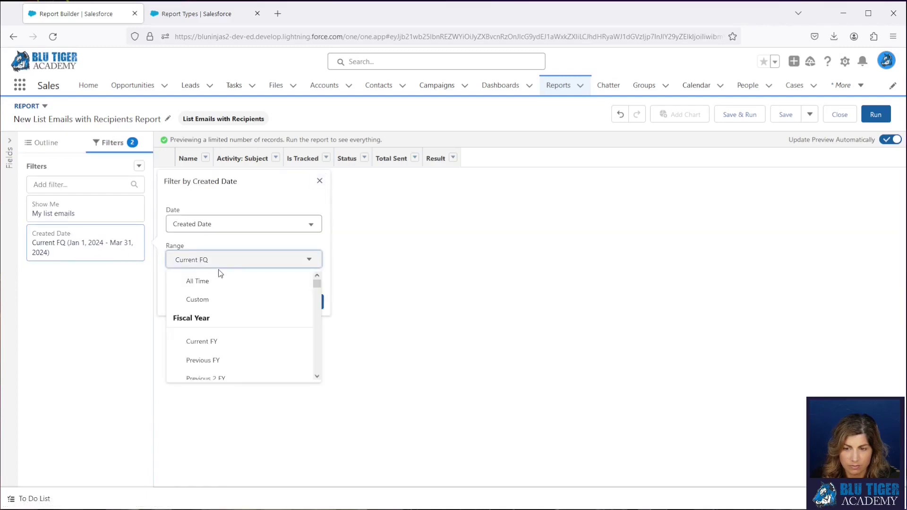
left_click(197, 280)
left_click(308, 301)
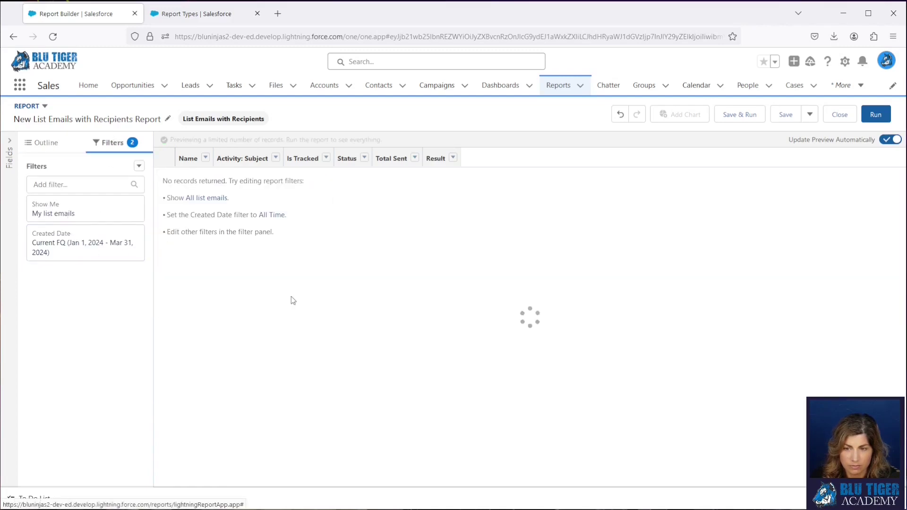
Set Show Me to All list emails and remove the Activity: Subject column
left_click(66, 212)
left_click(243, 215)
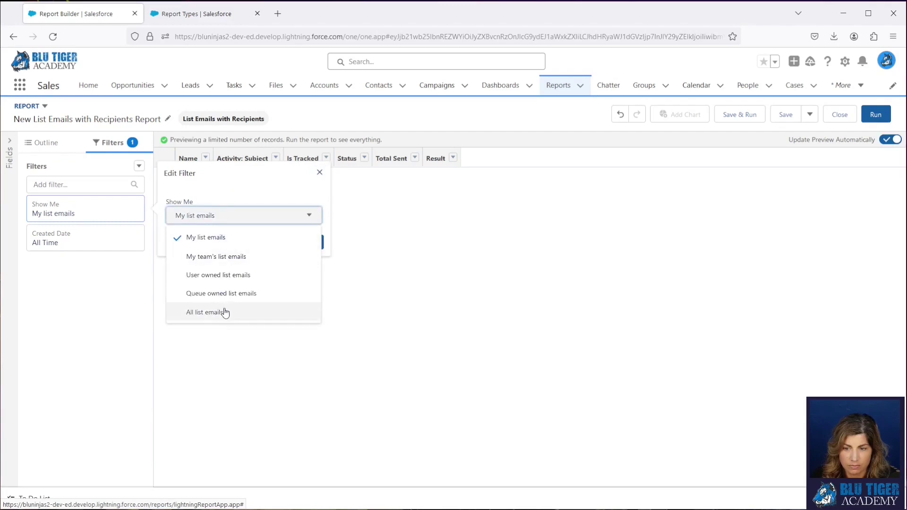
left_click(206, 312)
left_click(309, 243)
left_click(42, 142)
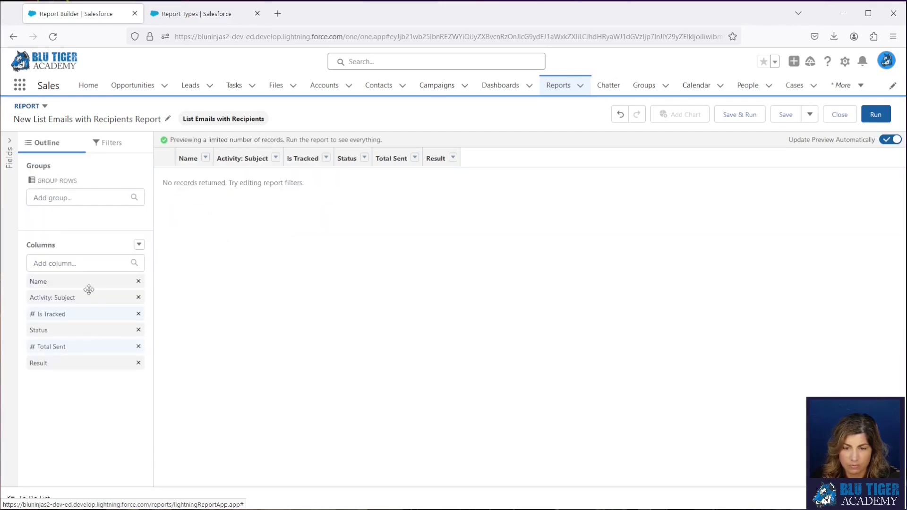
left_click(139, 298)
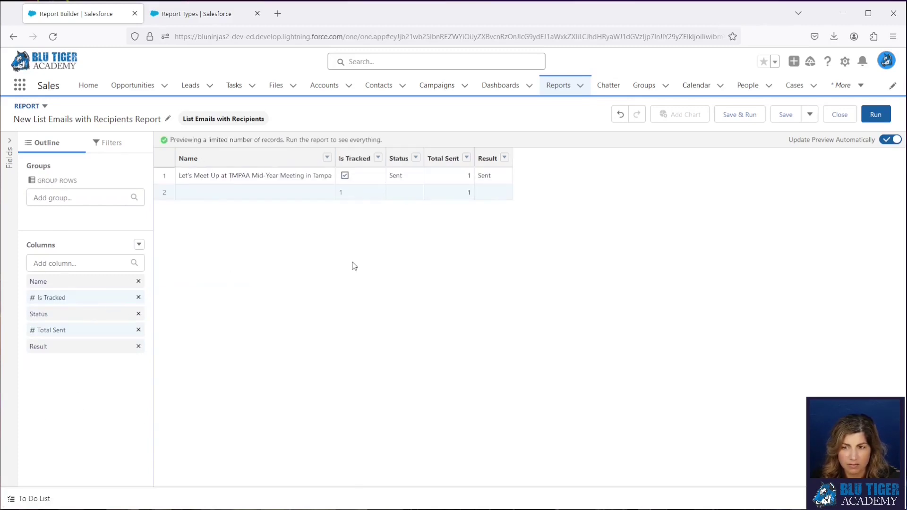
Add the Email field as a column and move it just before Result
left_click(57, 262)
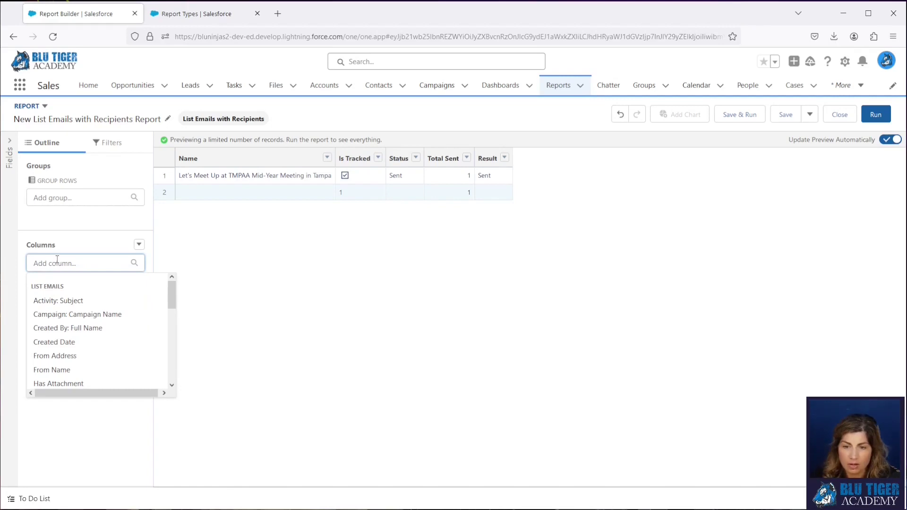
type("email")
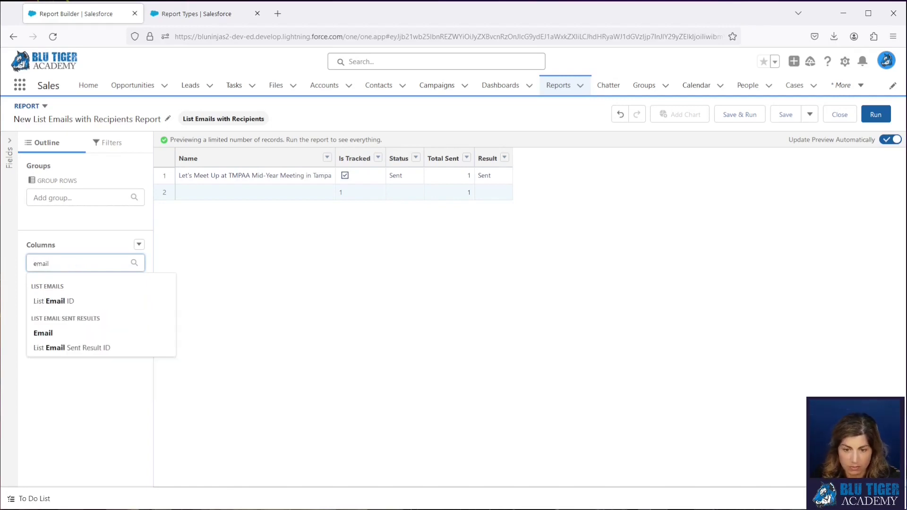
left_click(43, 333)
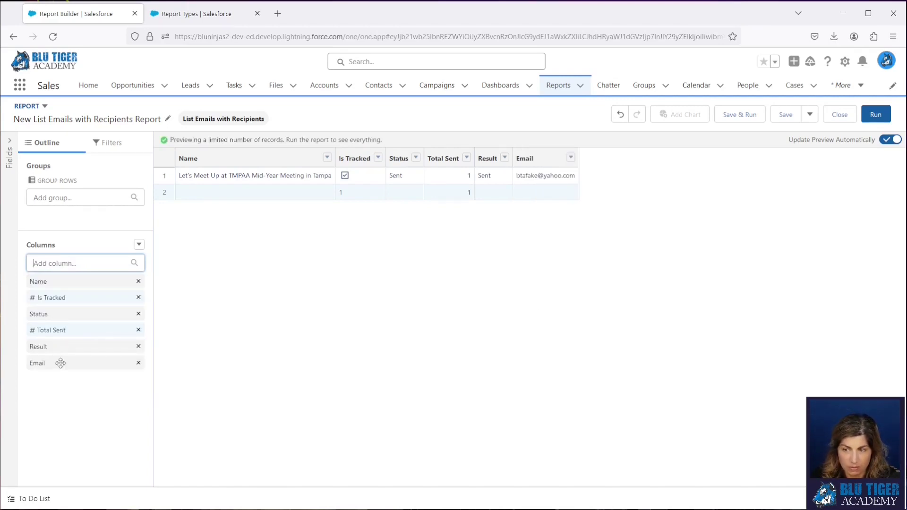
left_click_drag(60, 364, 66, 373)
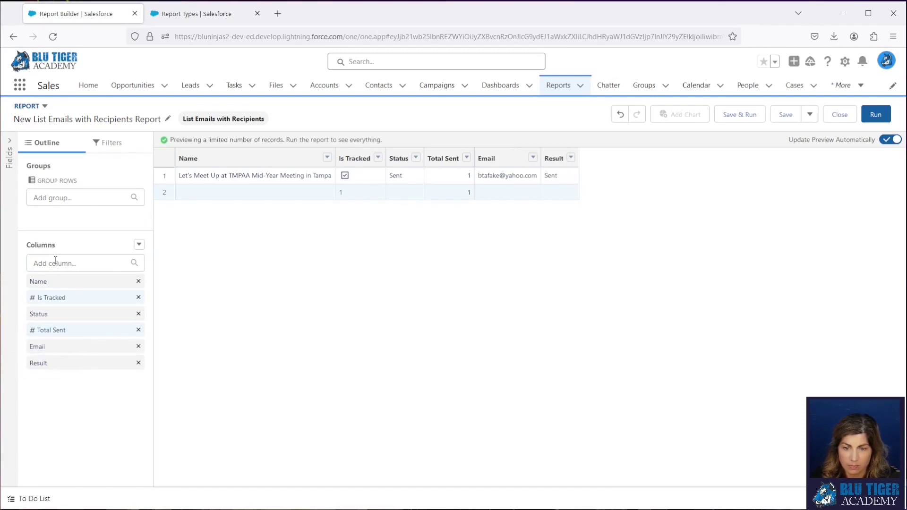
Drag Reason from List Email Sent Results into the report's columns
left_click(9, 142)
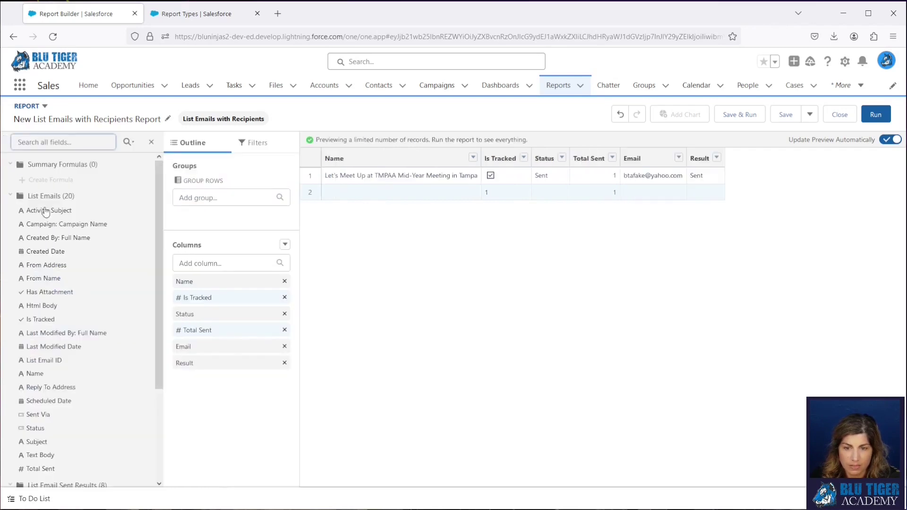
scroll(51, 331, "down", 2)
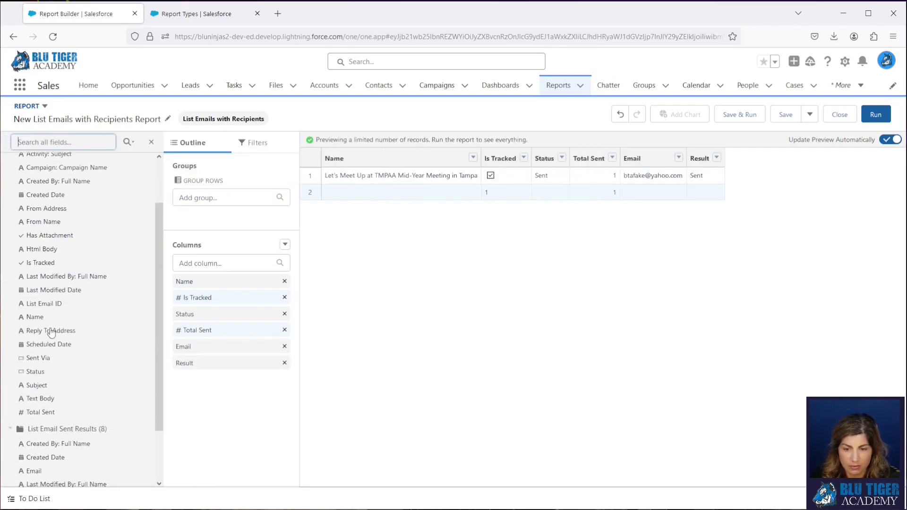
scroll(51, 330, "down", 2)
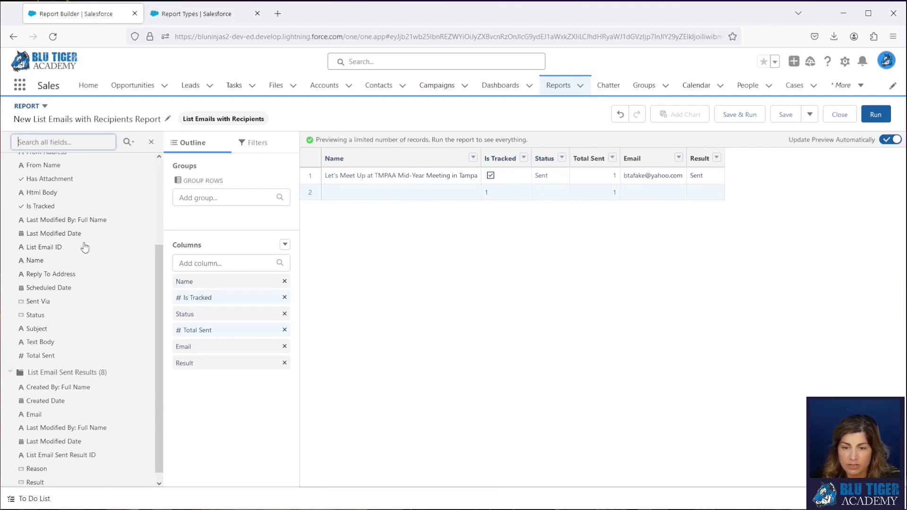
scroll(84, 248, "up", 5)
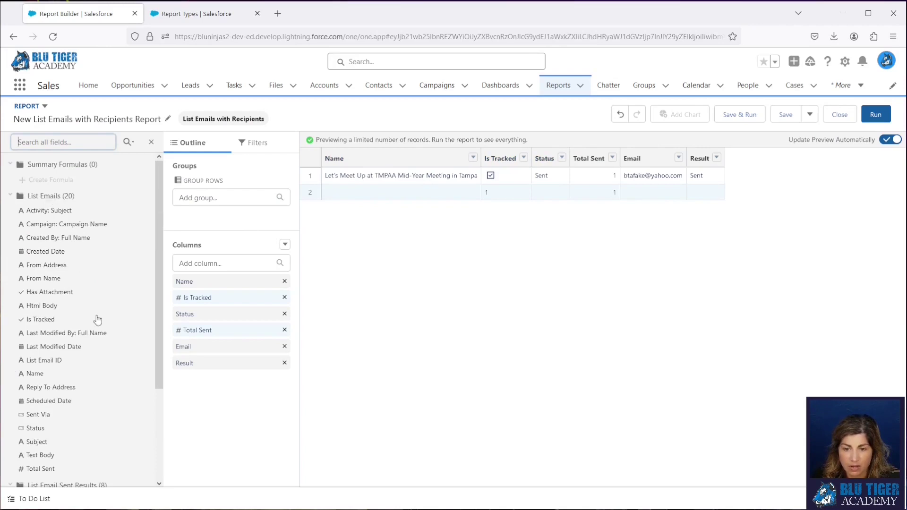
scroll(98, 320, "down", 5)
scroll(95, 368, "down", 2)
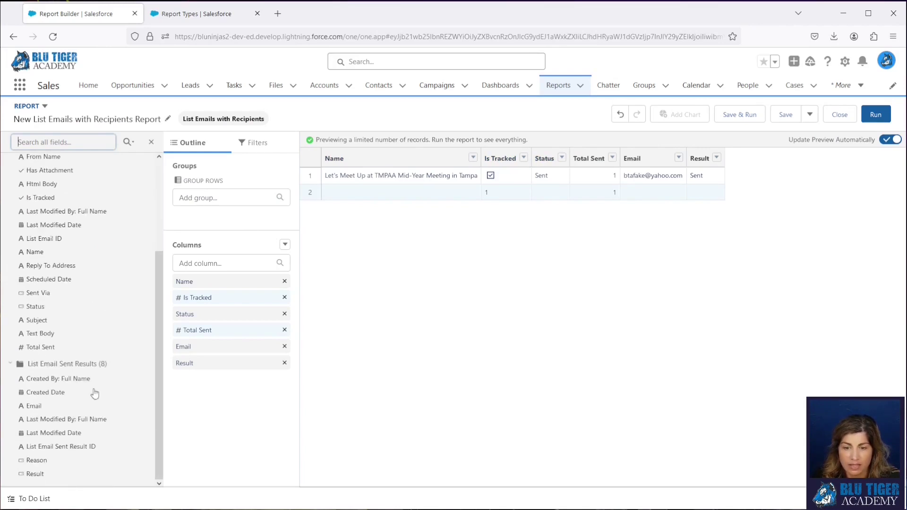
left_click(51, 460)
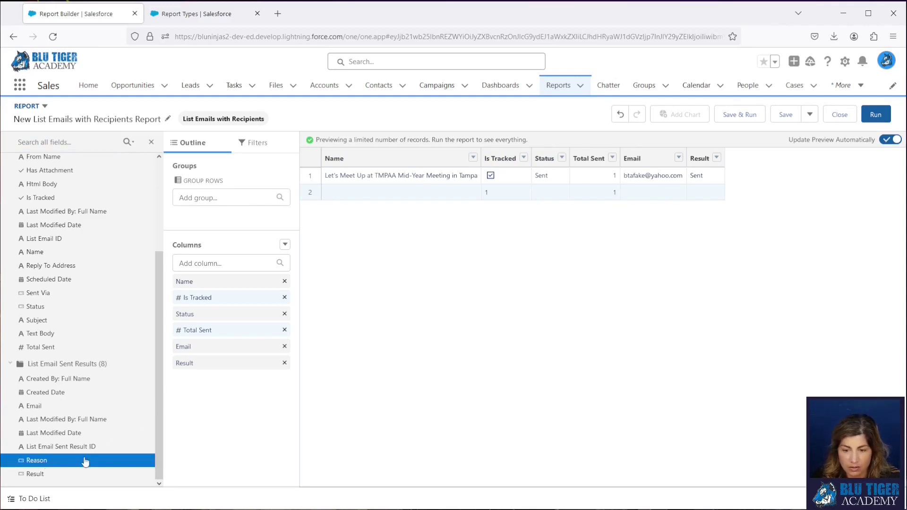
mouse_move(51, 461)
left_mouse_down()
mouse_move(227, 281)
mouse_move(230, 396)
left_mouse_up()
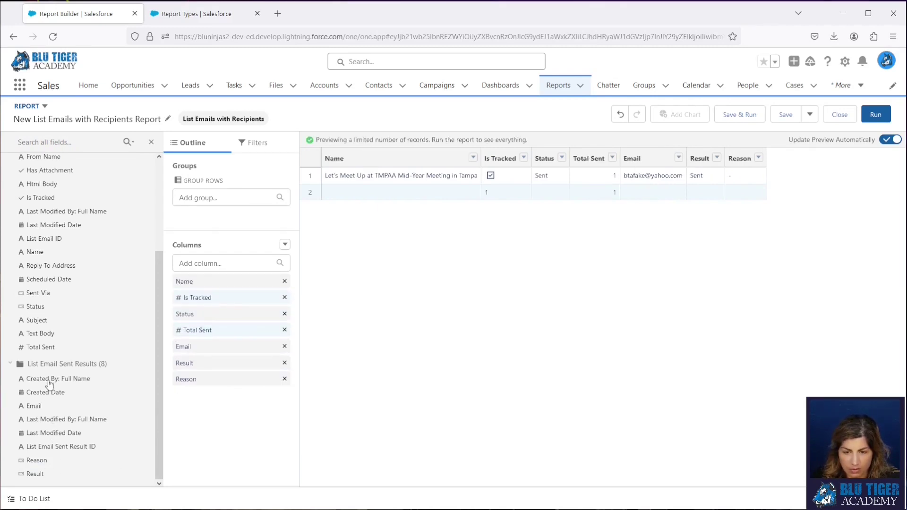
Save and run the report under the name List Email Report
left_click(733, 117)
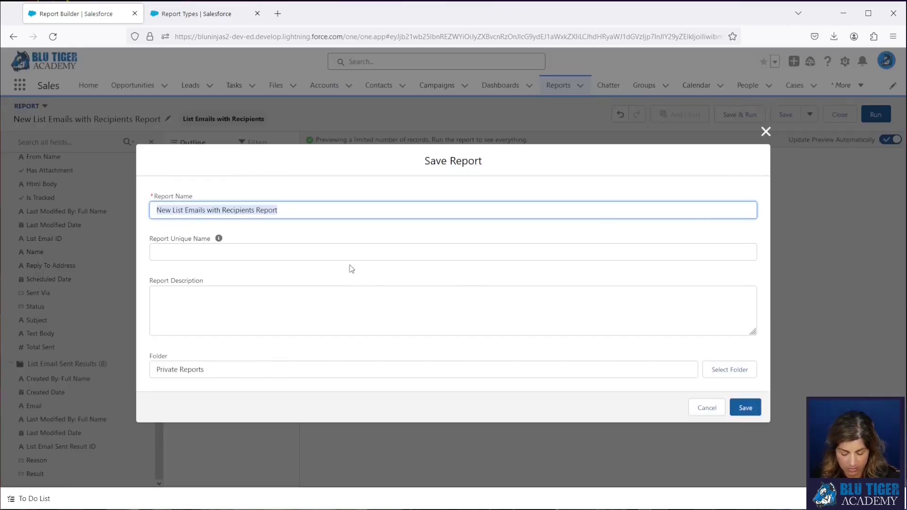
type("List Email")
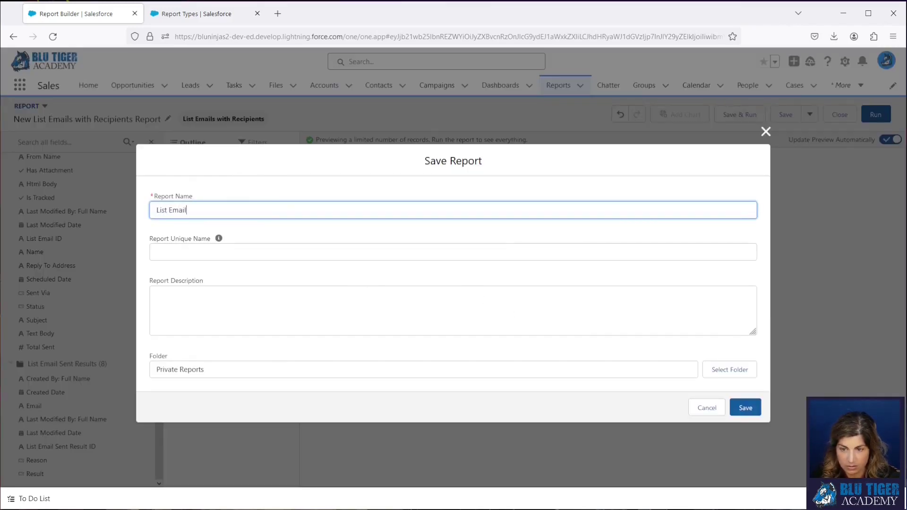
type(" Report")
key("Tab")
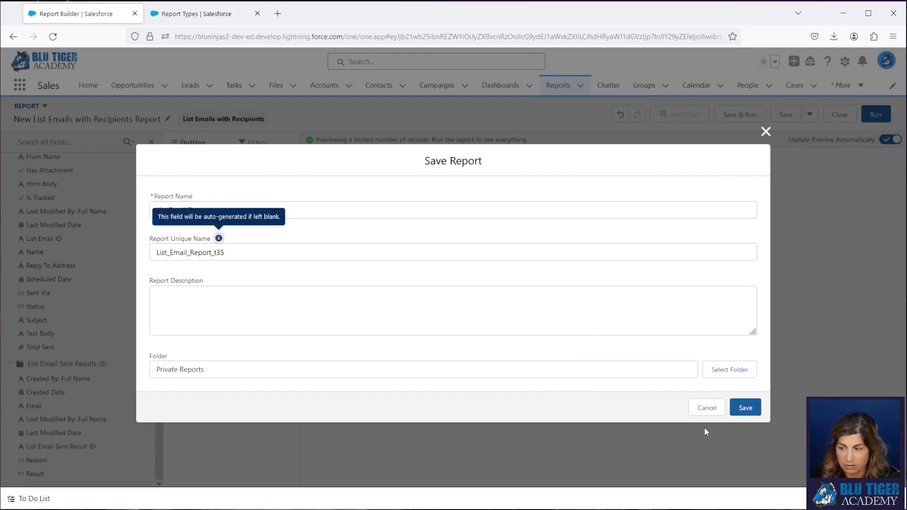
left_click(746, 408)
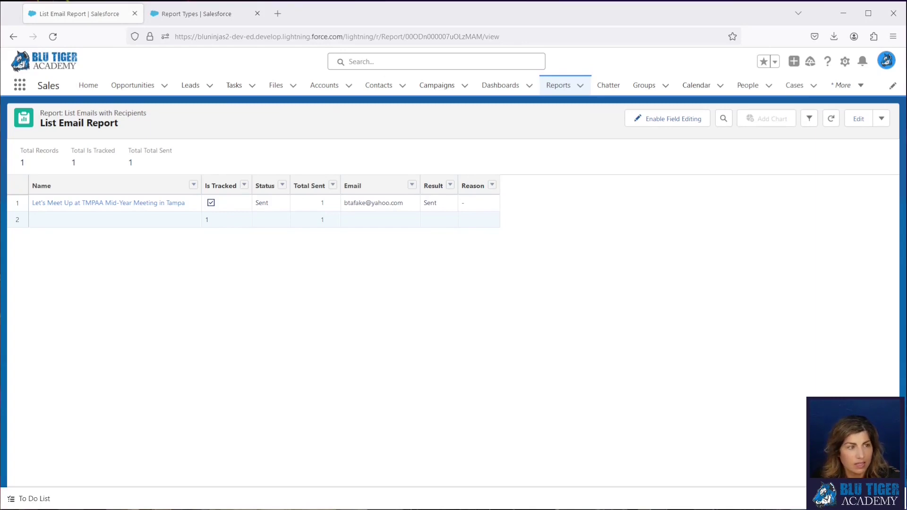
mouse_move(0, 34)
left_mouse_down()
mouse_move(341, 34)
mouse_move(327, 25)
left_mouse_up()
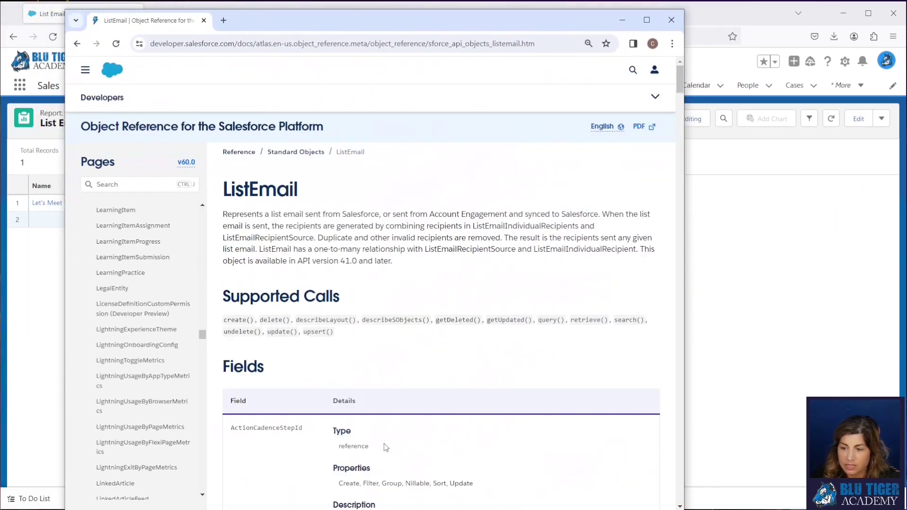
left_click_drag(401, 507, 396, 397)
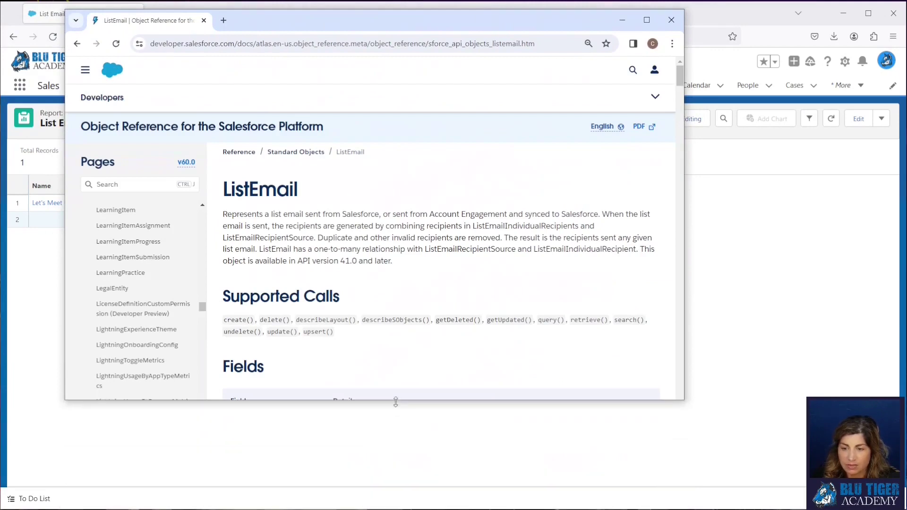
scroll(371, 320, "down", 5)
scroll(370, 320, "down", 5)
scroll(370, 320, "down", 5)
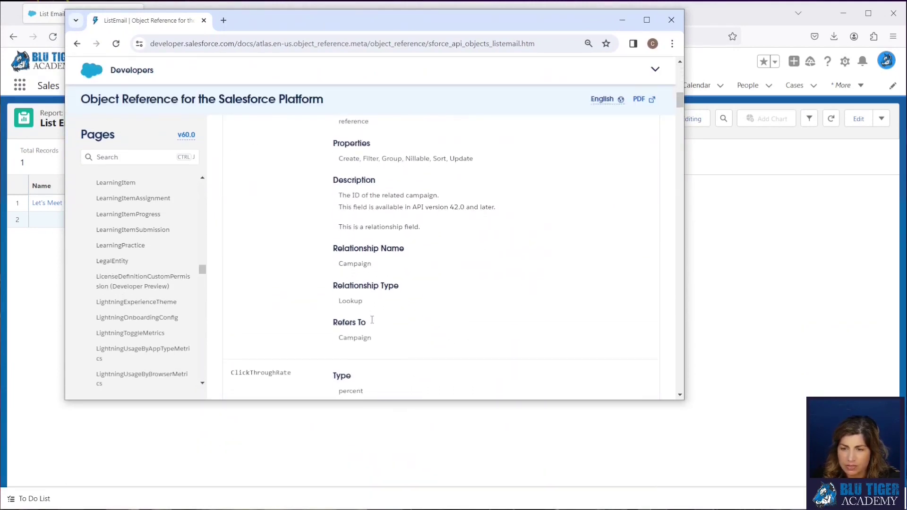
scroll(437, 321, "down", 5)
key("ctrl+f")
type("reason")
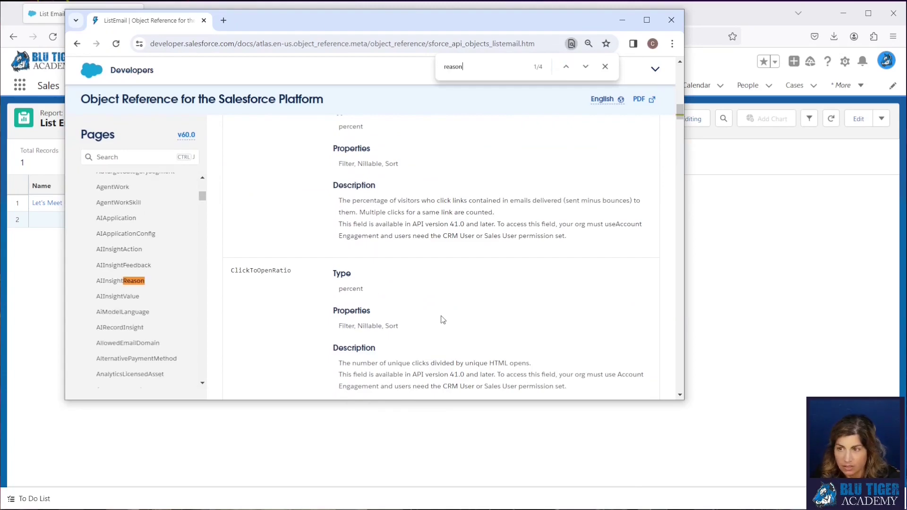
key("Return")
key("Return")
scroll(439, 313, "down", 5)
scroll(440, 312, "down", 5)
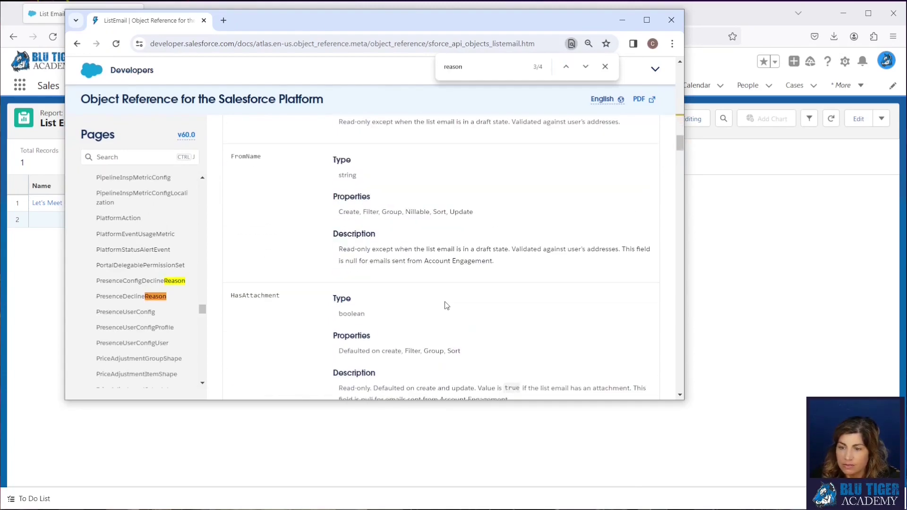
scroll(439, 312, "down", 5)
scroll(443, 309, "down", 5)
scroll(445, 306, "down", 5)
scroll(446, 306, "down", 5)
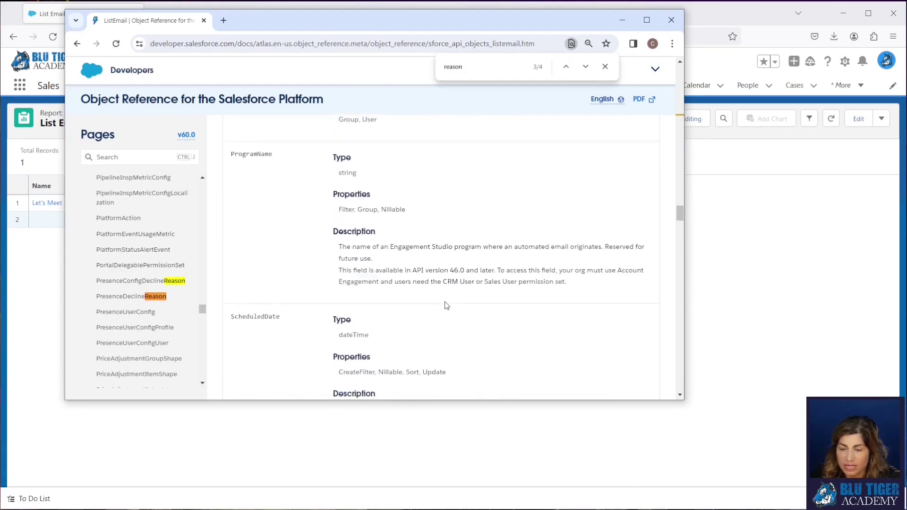
scroll(445, 306, "down", 5)
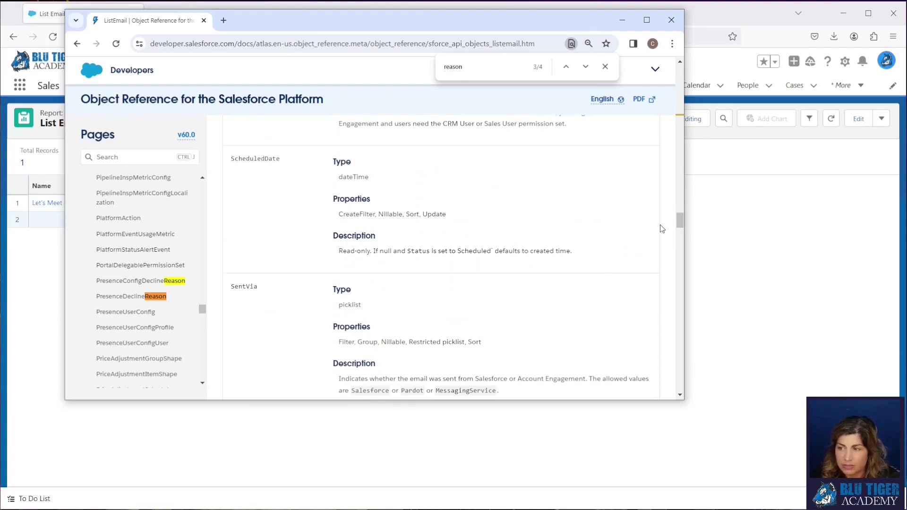
left_click_drag(679, 220, 679, 71)
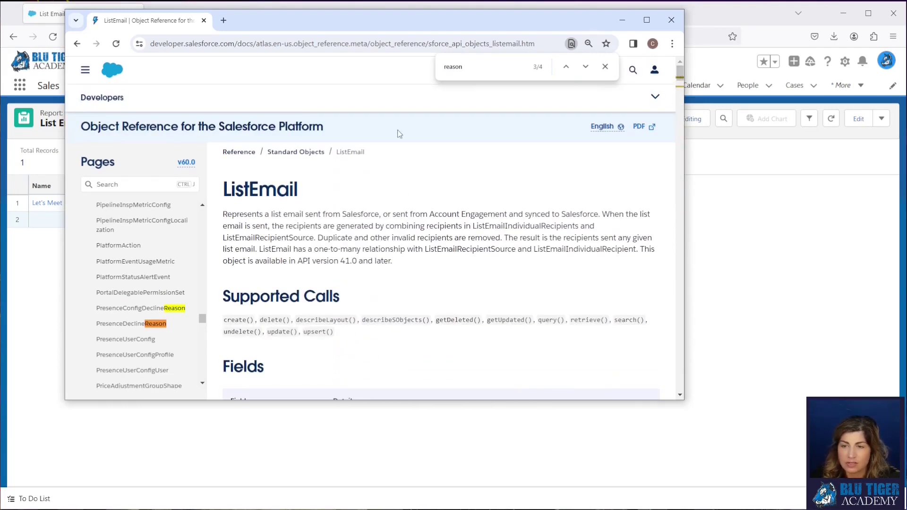
key("alt+Tab")
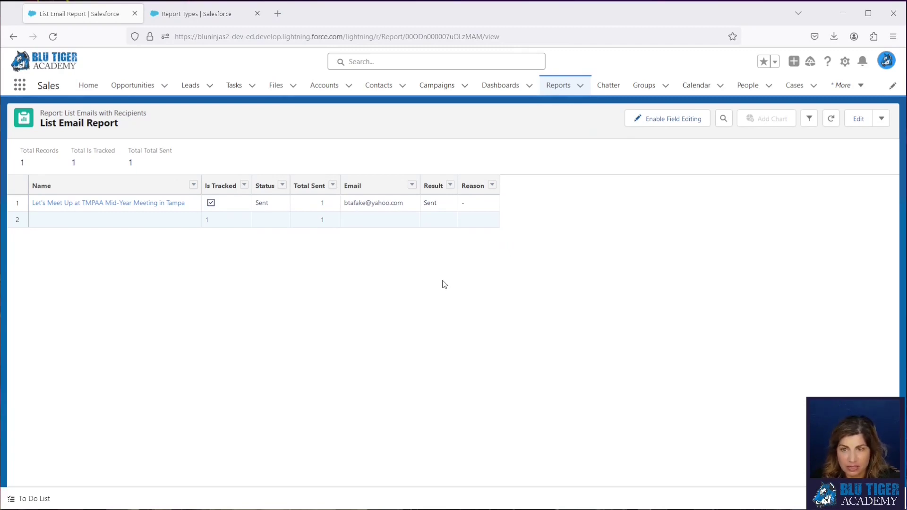
Edit the report to add Campaign: Campaign Name as a column, then save and run it
left_click(859, 118)
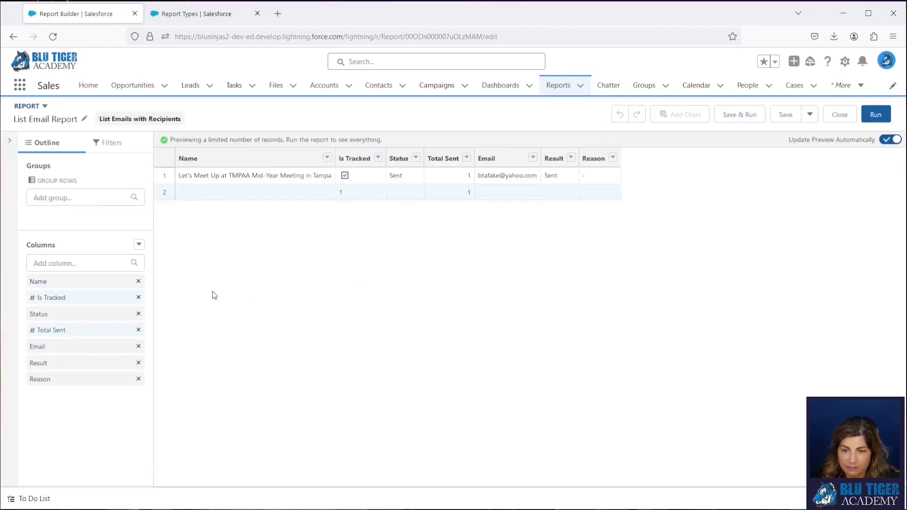
left_click(82, 263)
type("camp")
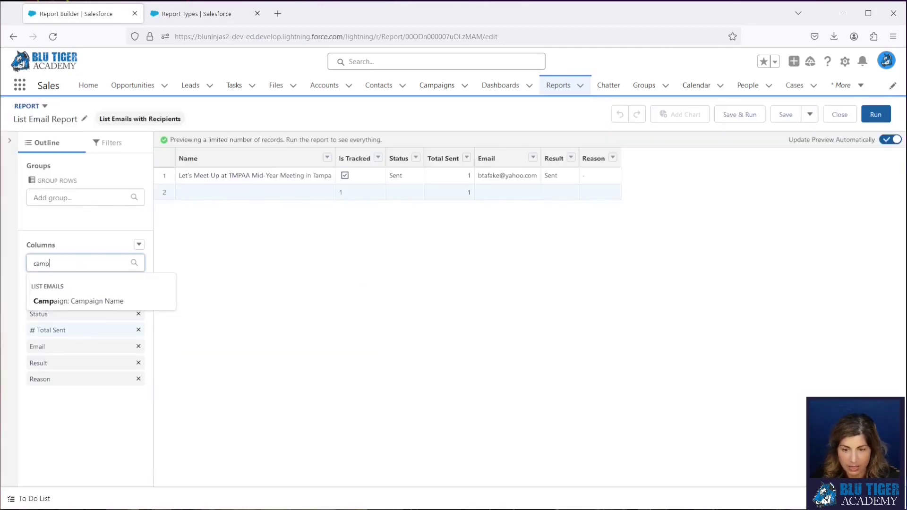
left_click(96, 301)
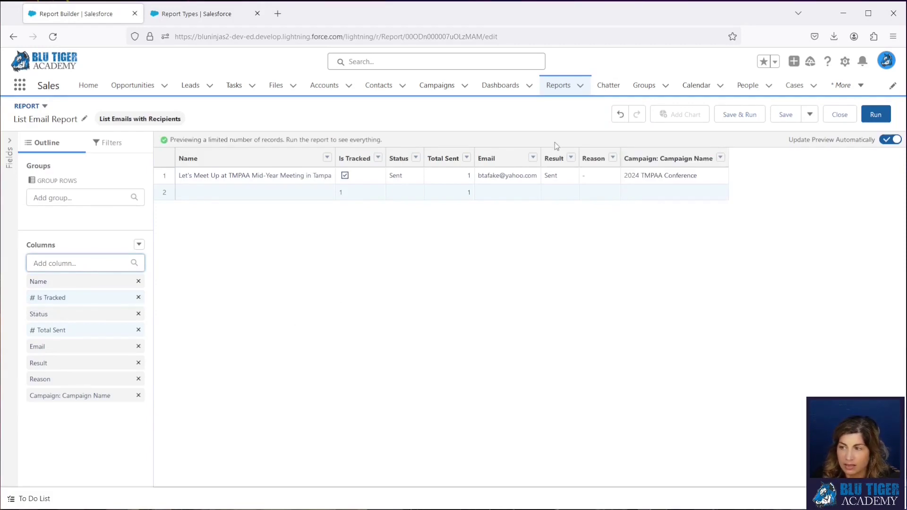
left_click(739, 114)
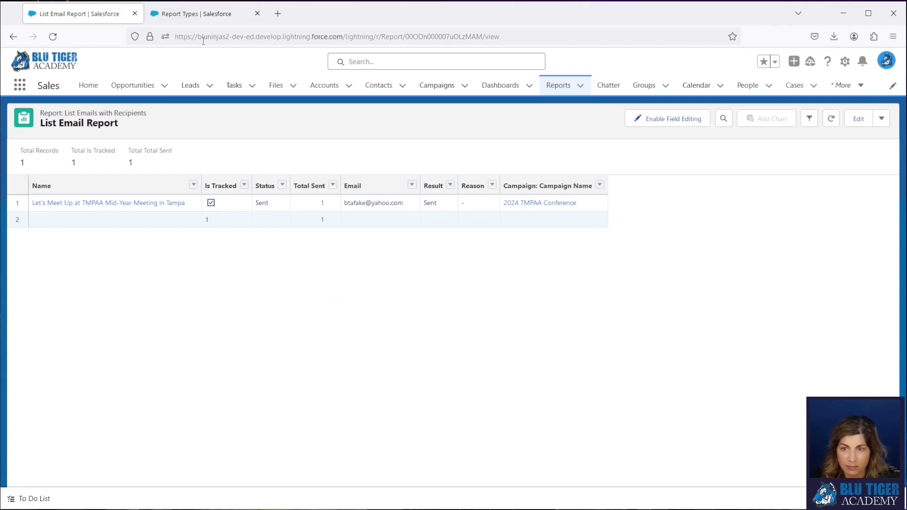
In the report type's field layout, add campaign Start Date, End Date, Status and Type via lookup
left_click(196, 14)
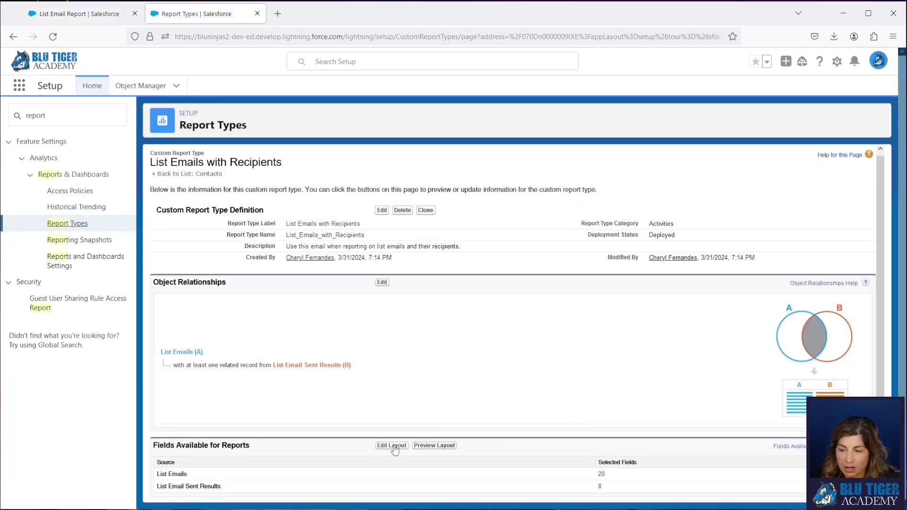
left_click(393, 446)
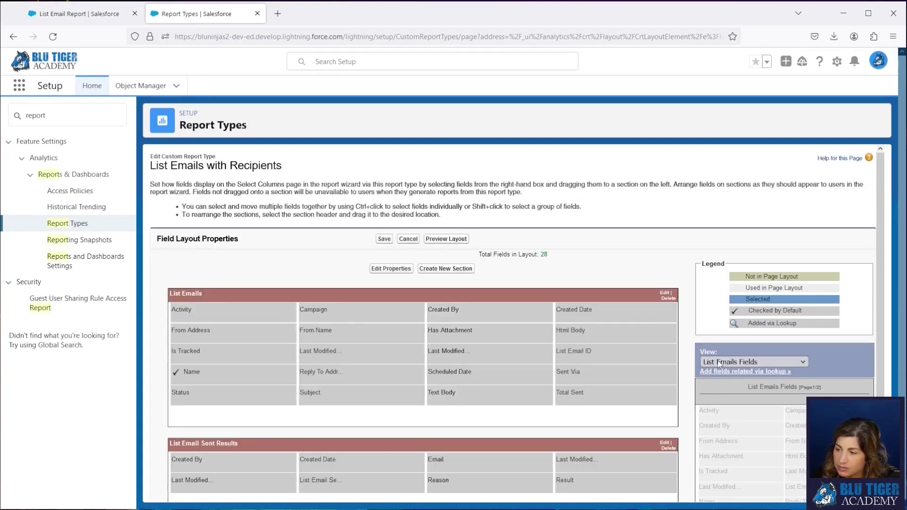
scroll(718, 360, "down", 2)
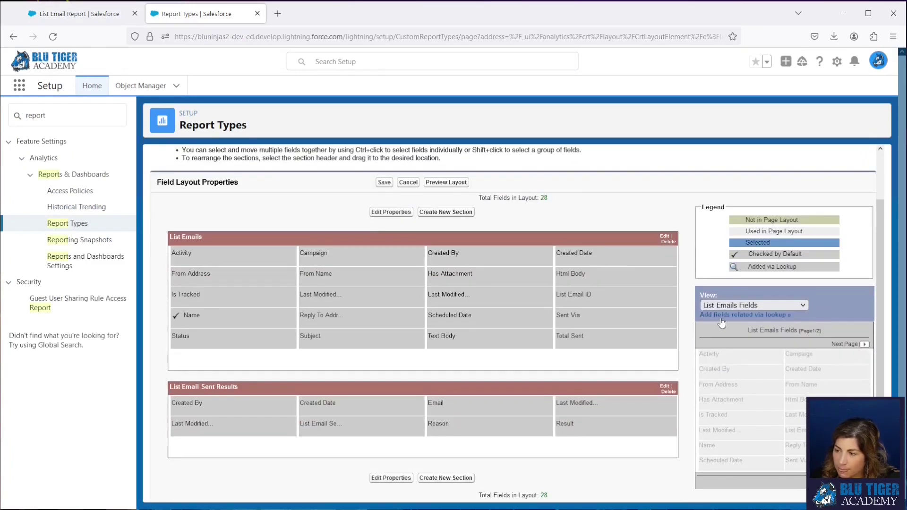
left_click(781, 317)
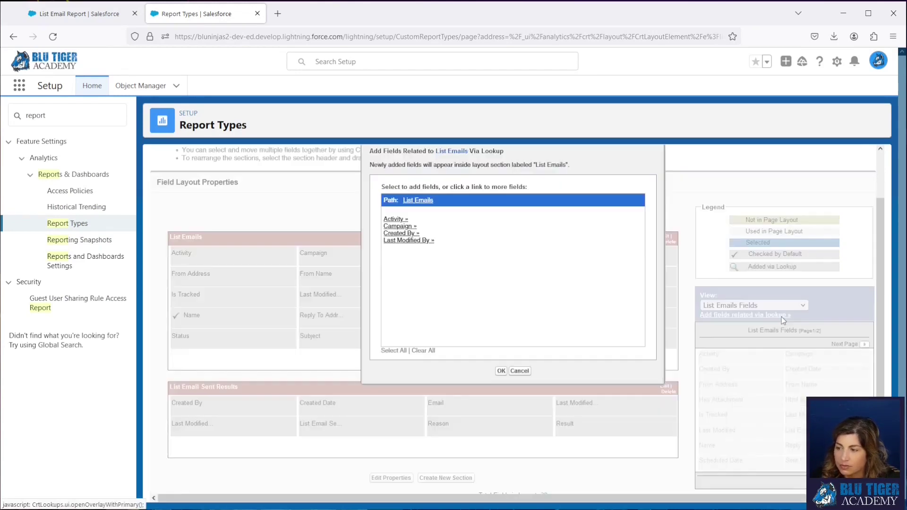
left_click(399, 226)
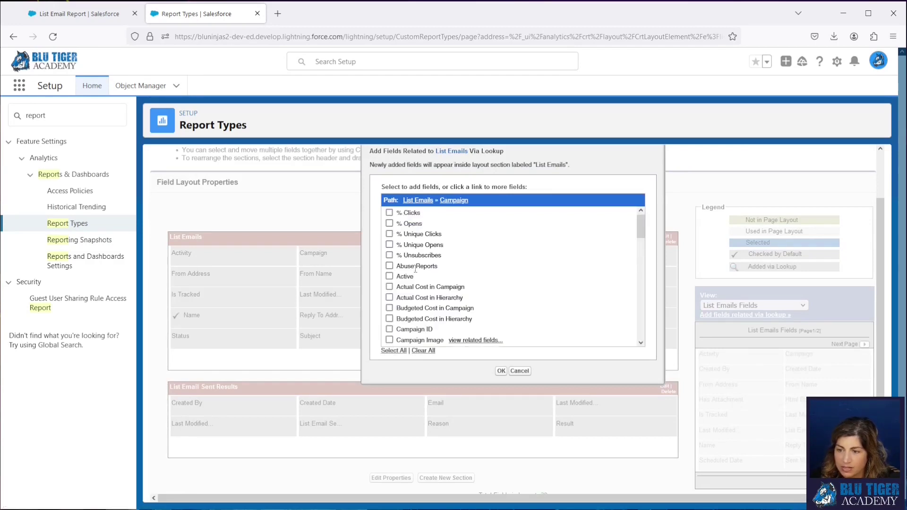
scroll(415, 267, "down", 2)
scroll(416, 269, "down", 2)
scroll(416, 268, "down", 1)
scroll(415, 272, "down", 2)
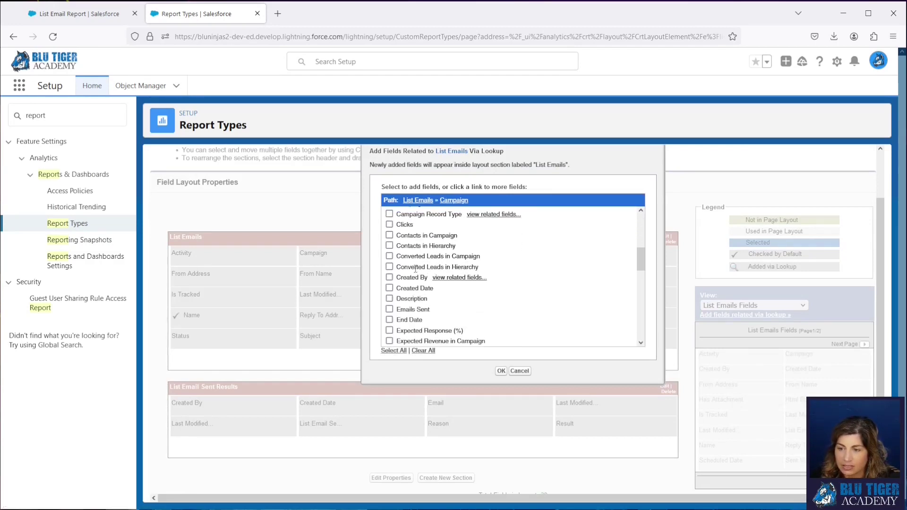
scroll(416, 273, "down", 2)
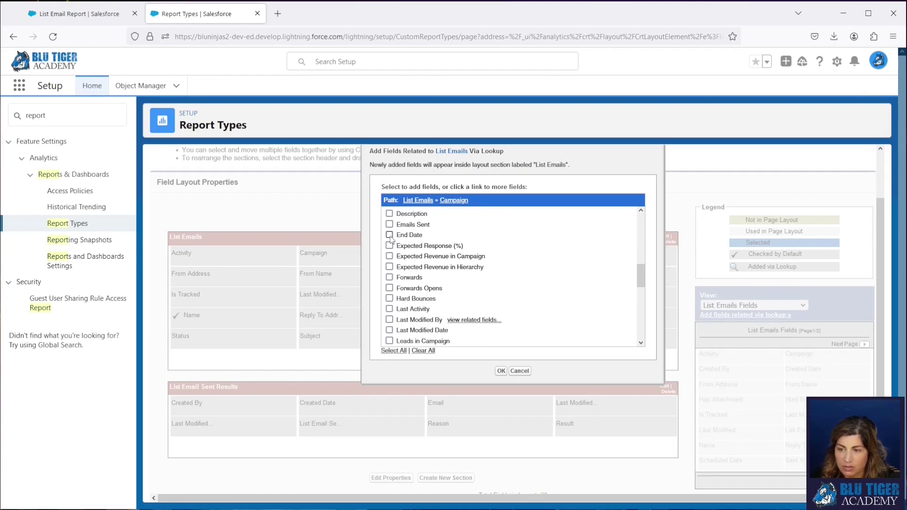
scroll(408, 320, "down", 2)
scroll(407, 320, "down", 2)
scroll(407, 320, "down", 2)
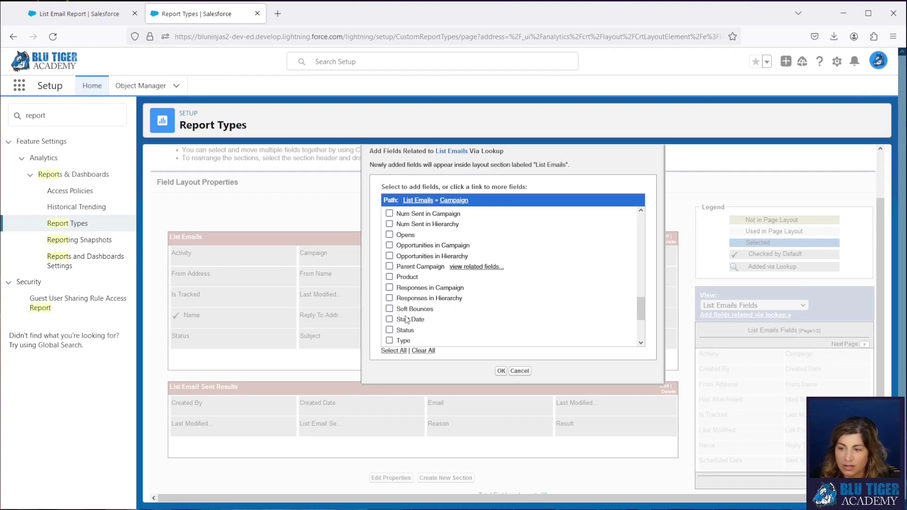
scroll(406, 321, "down", 2)
scroll(407, 312, "down", 1)
left_click(389, 277)
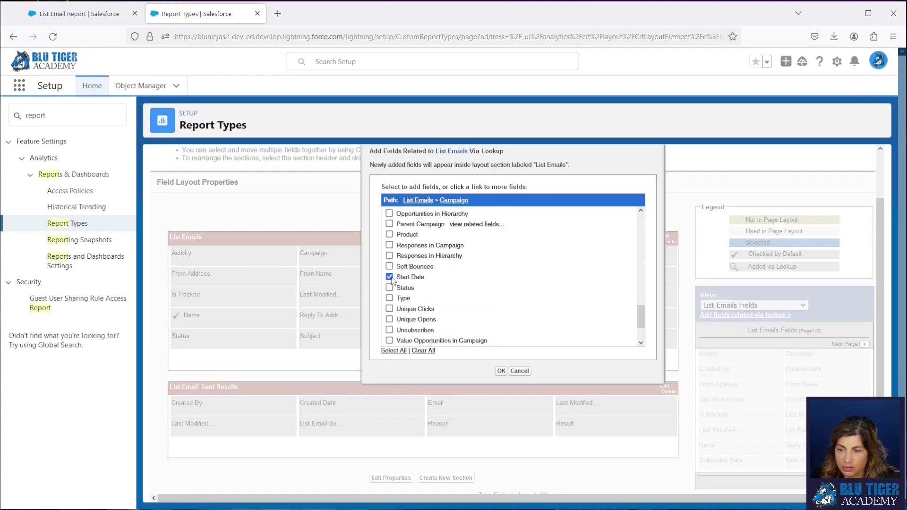
left_click(389, 298)
left_click(500, 371)
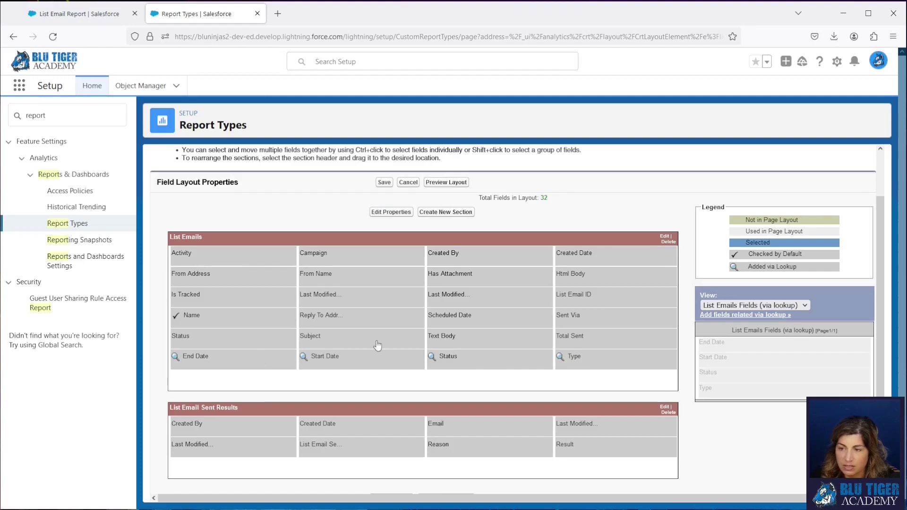
scroll(375, 348, "down", 2)
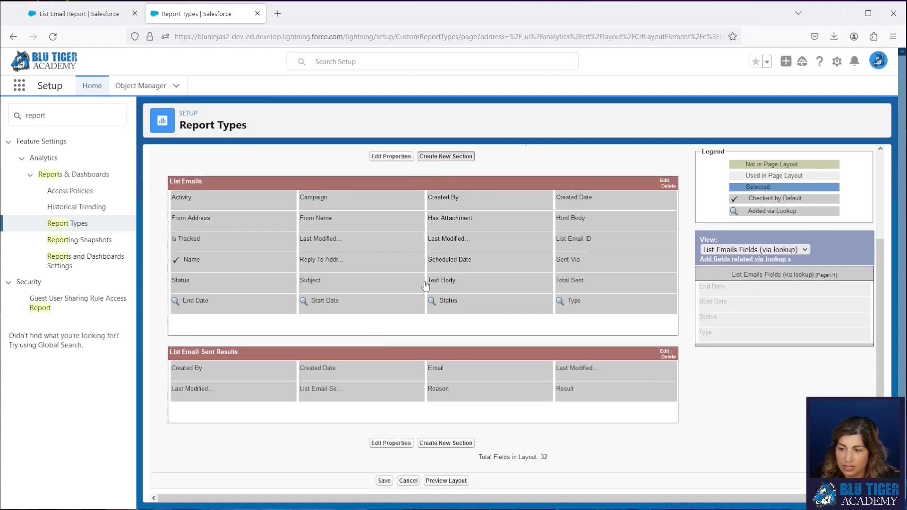
Create a Campaign Fields section, move the four campaign fields into it and save the layout
left_click(445, 156)
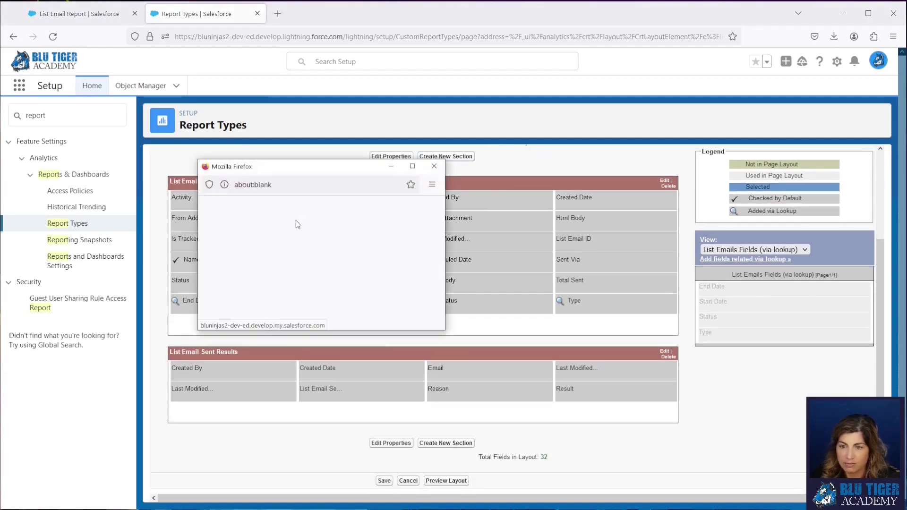
type("Campaign Fields")
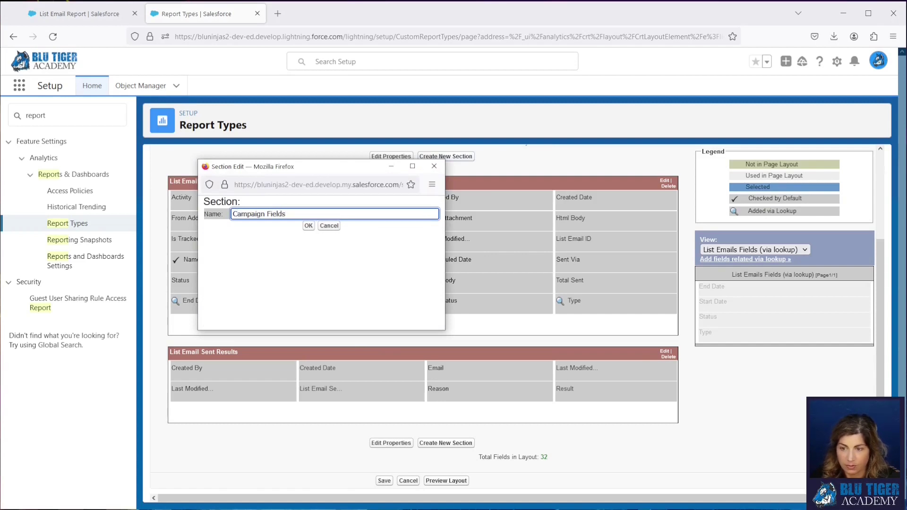
left_click(308, 226)
left_click(235, 301)
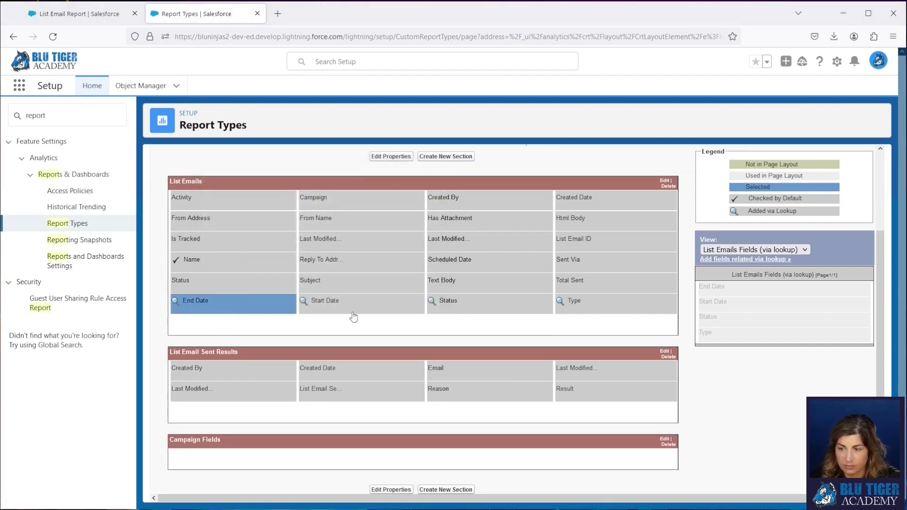
left_click(573, 303, "shift")
left_click_drag(454, 303, 443, 455)
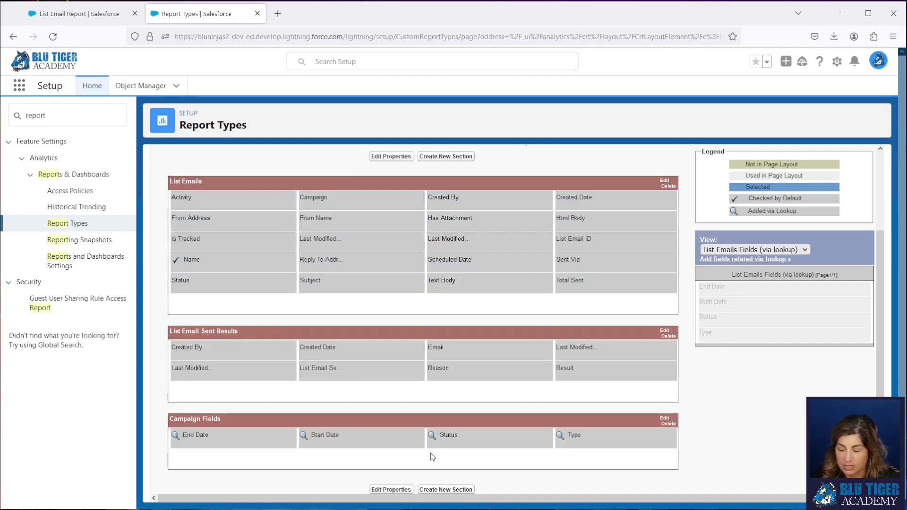
scroll(465, 316, "up", 5)
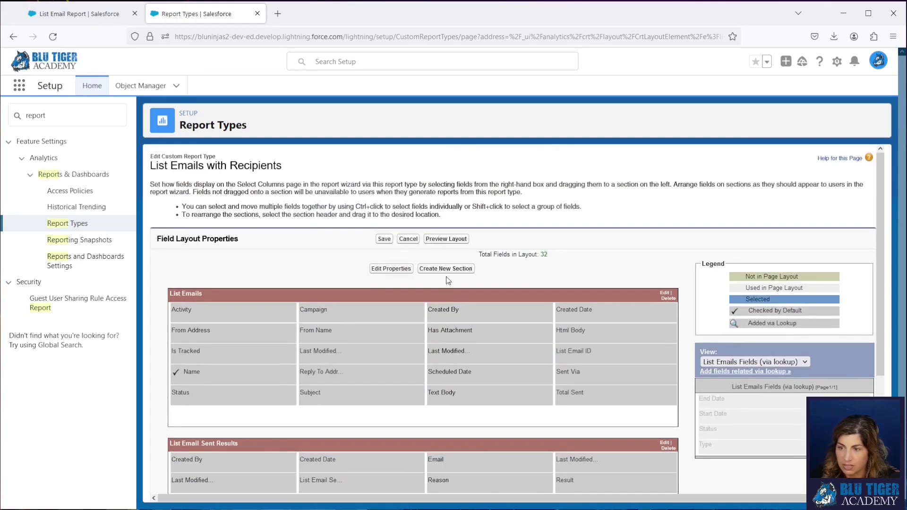
left_click(385, 242)
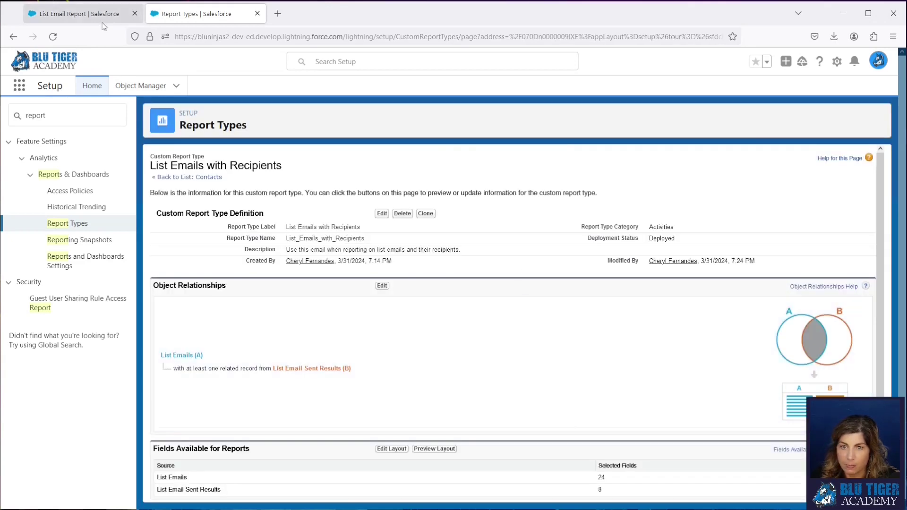
Reopen List Email Report for editing and reload the builder to pick up new fields
left_click(78, 14)
left_click(858, 118)
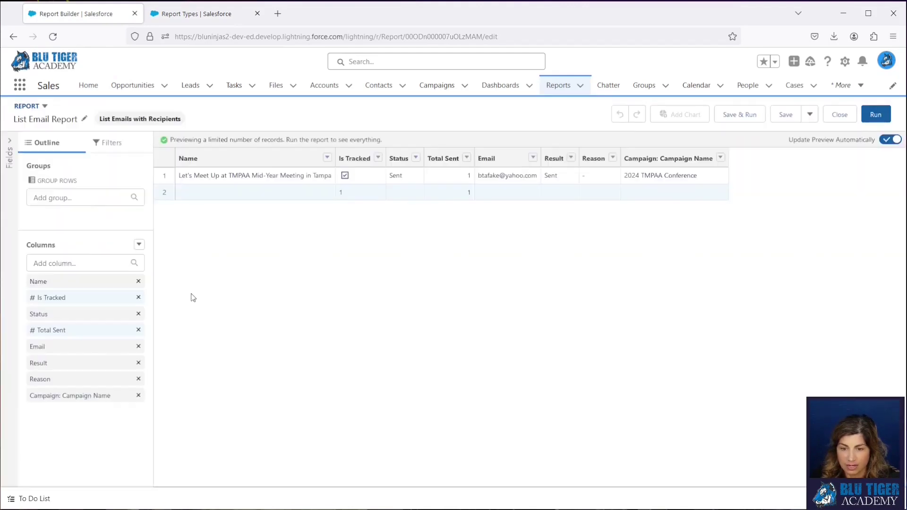
left_click(81, 263)
type("date")
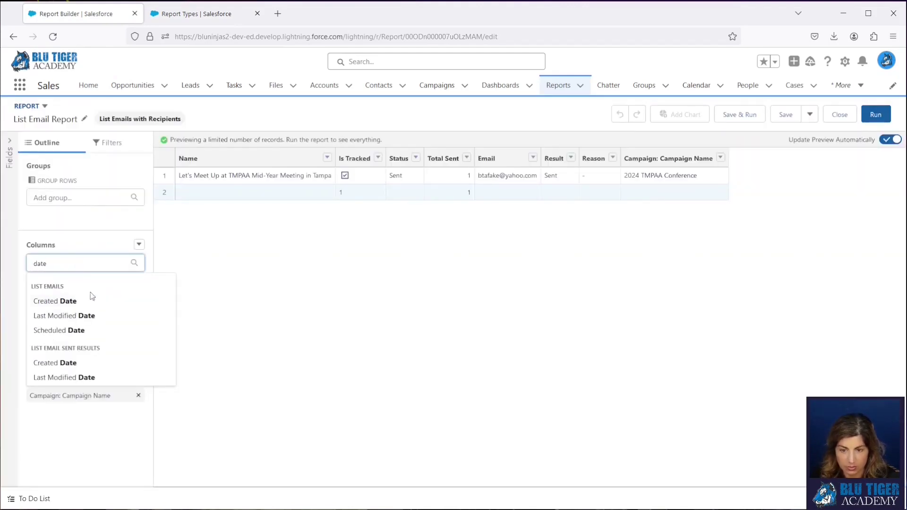
left_click(54, 37)
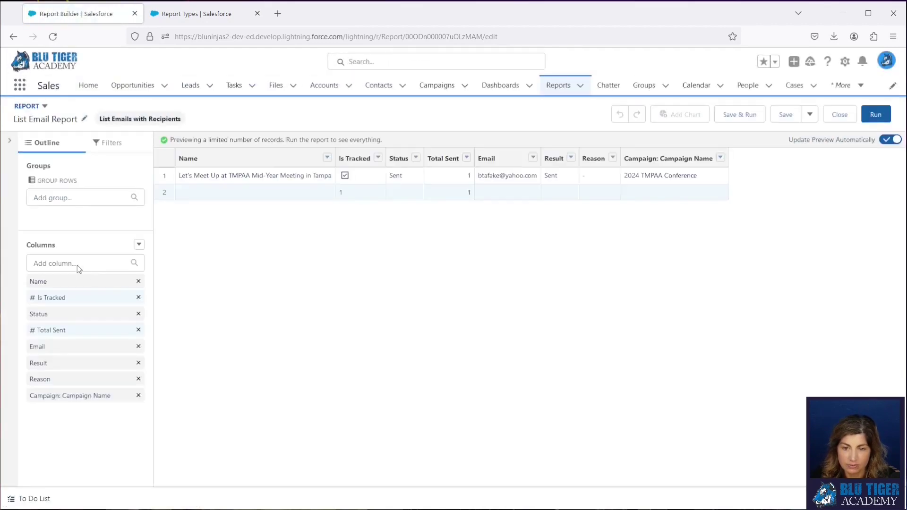
Add Campaign: Start Date and Campaign: End Date columns, then save and run
left_click(80, 266)
type("date")
scroll(100, 319, "down", 2)
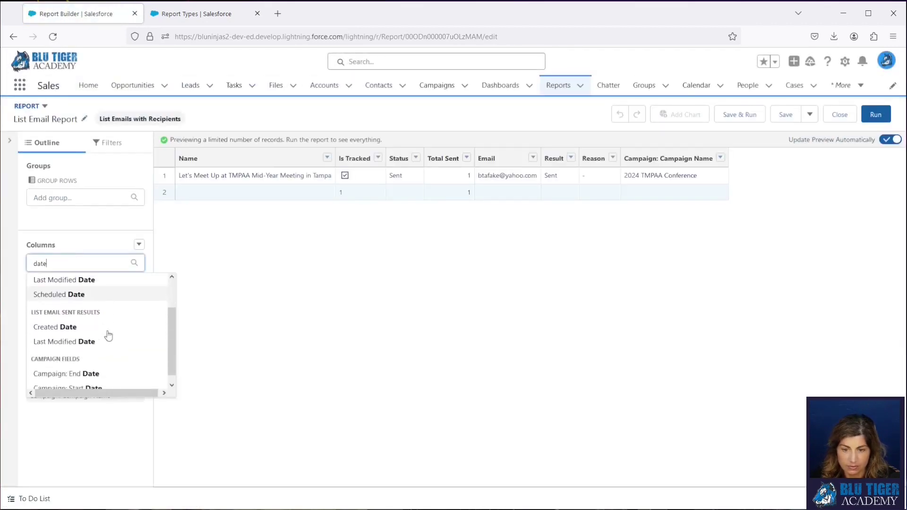
scroll(109, 333, "down", 1)
left_click(103, 380)
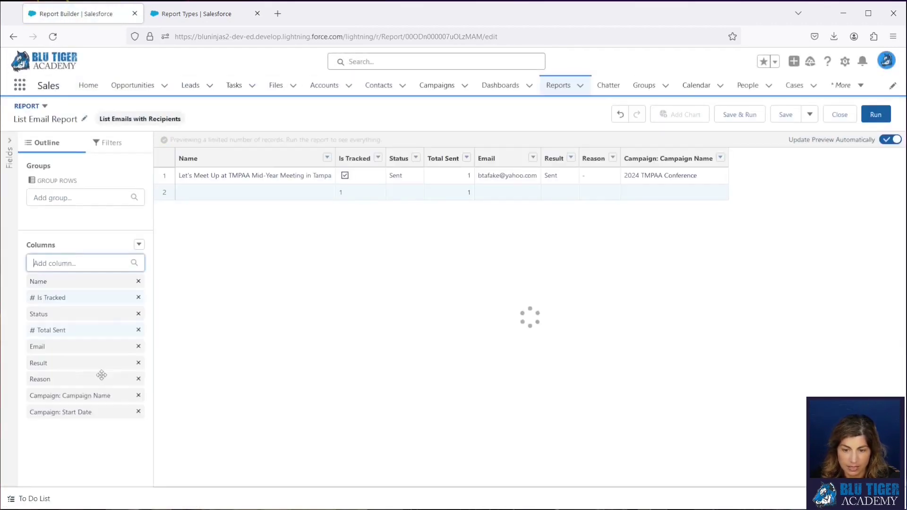
left_click(74, 264)
scroll(93, 333, "down", 3)
scroll(92, 348, "down", 3)
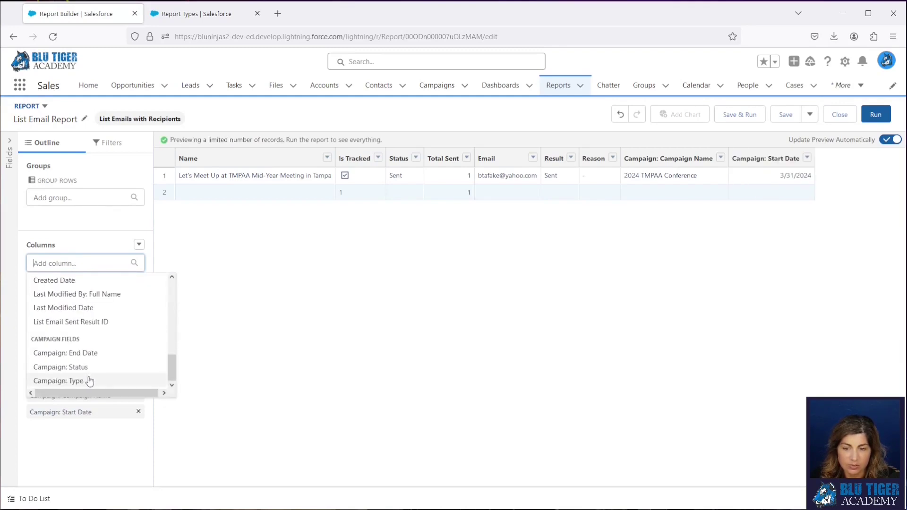
left_click(75, 353)
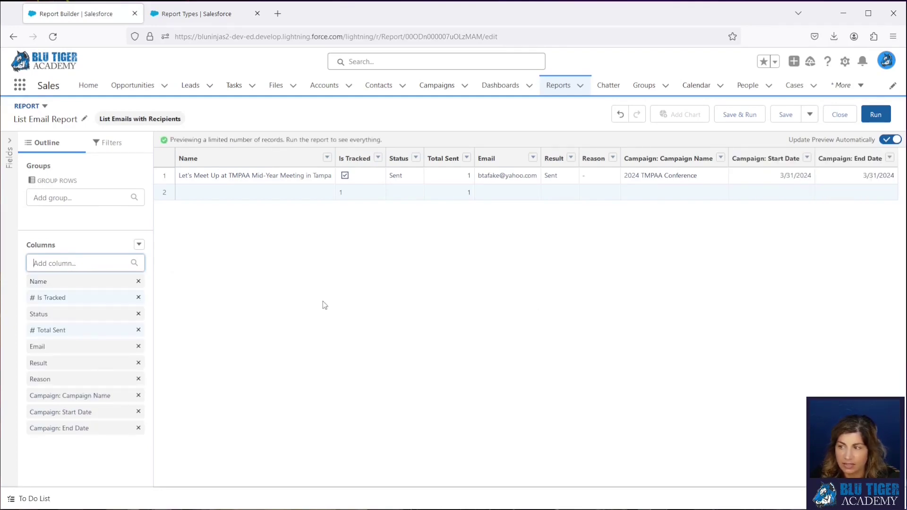
left_click(740, 114)
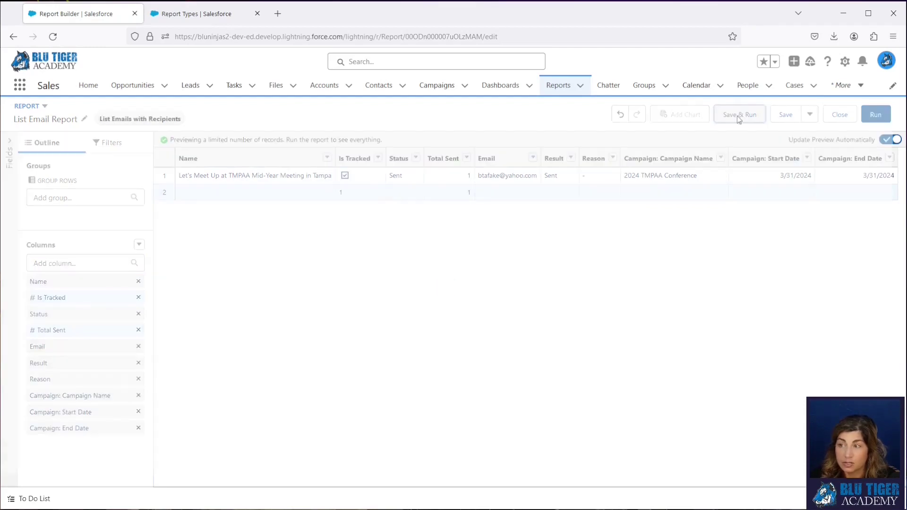